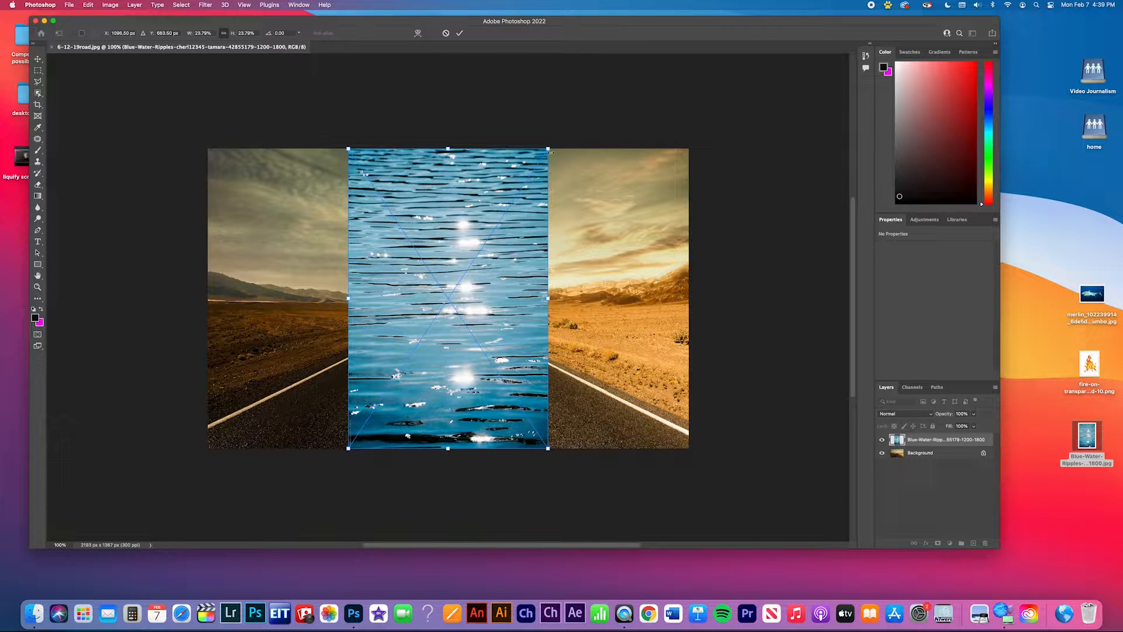
Scale the placed water image to 18%, then distort its sides outward so it spans the full width of the road photo.
left_click_drag(508, 219, 508, 225)
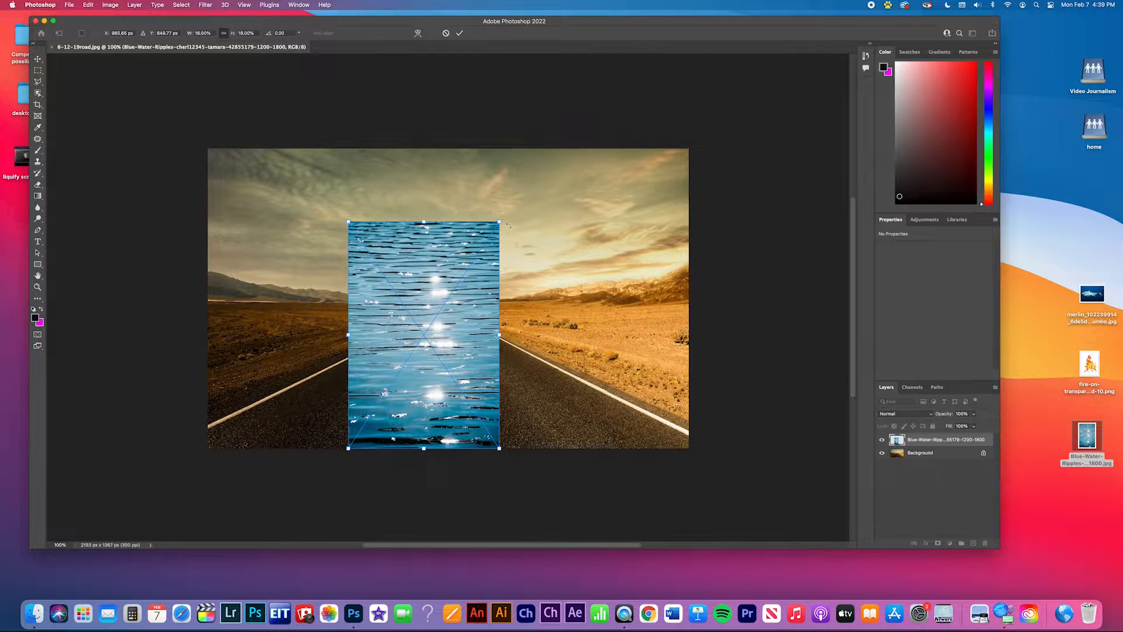
left_click_drag(481, 271, 492, 261)
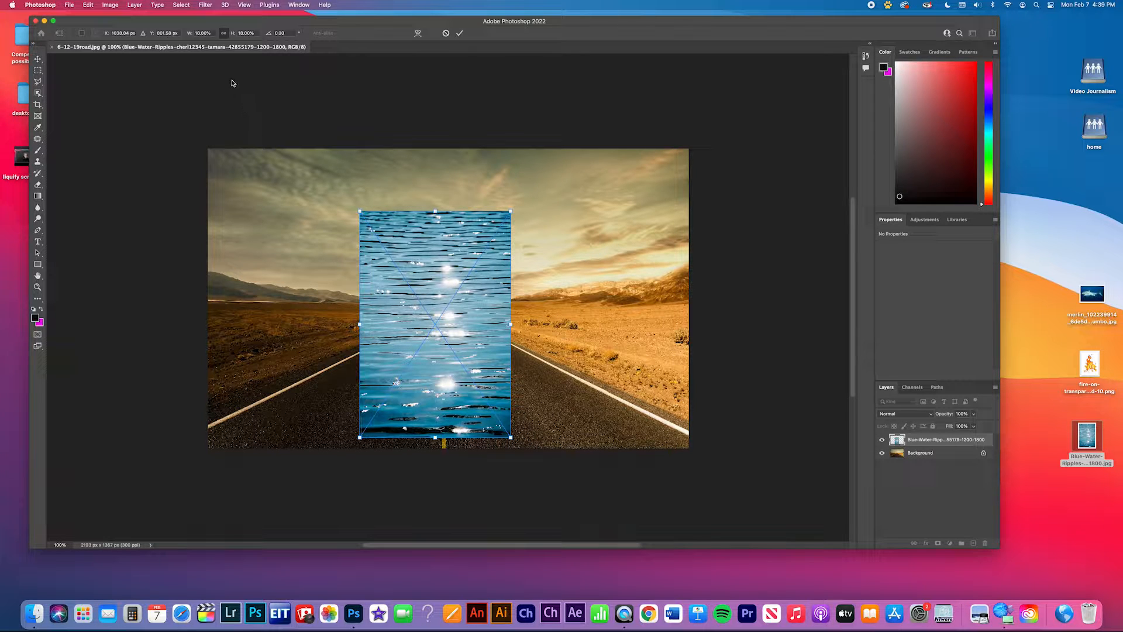
left_click(87, 5)
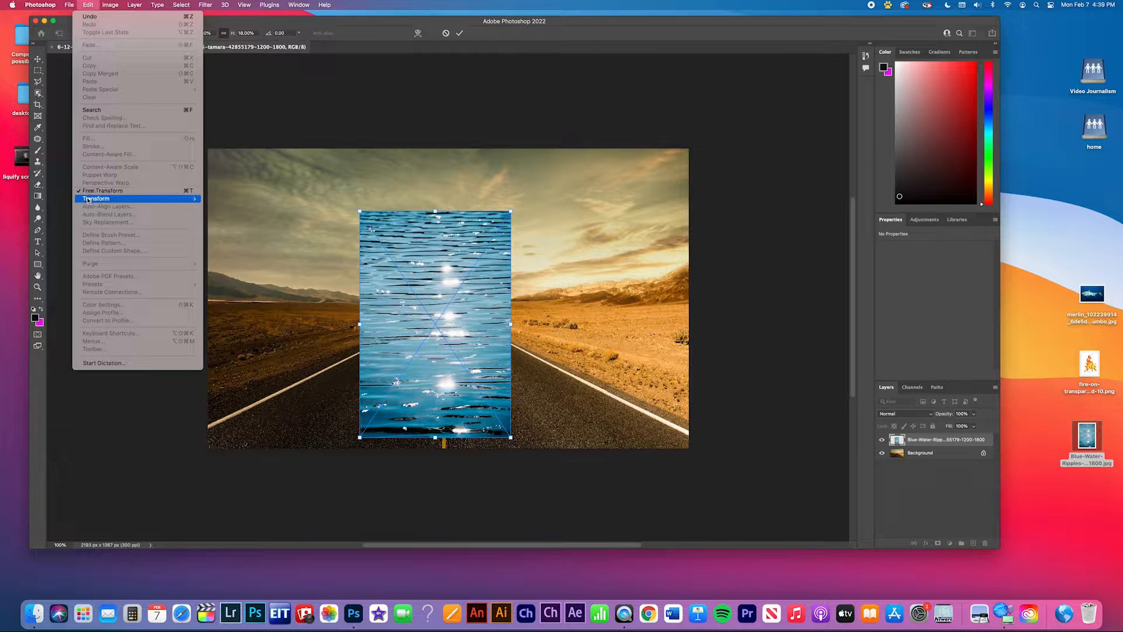
mouse_move(204, 200)
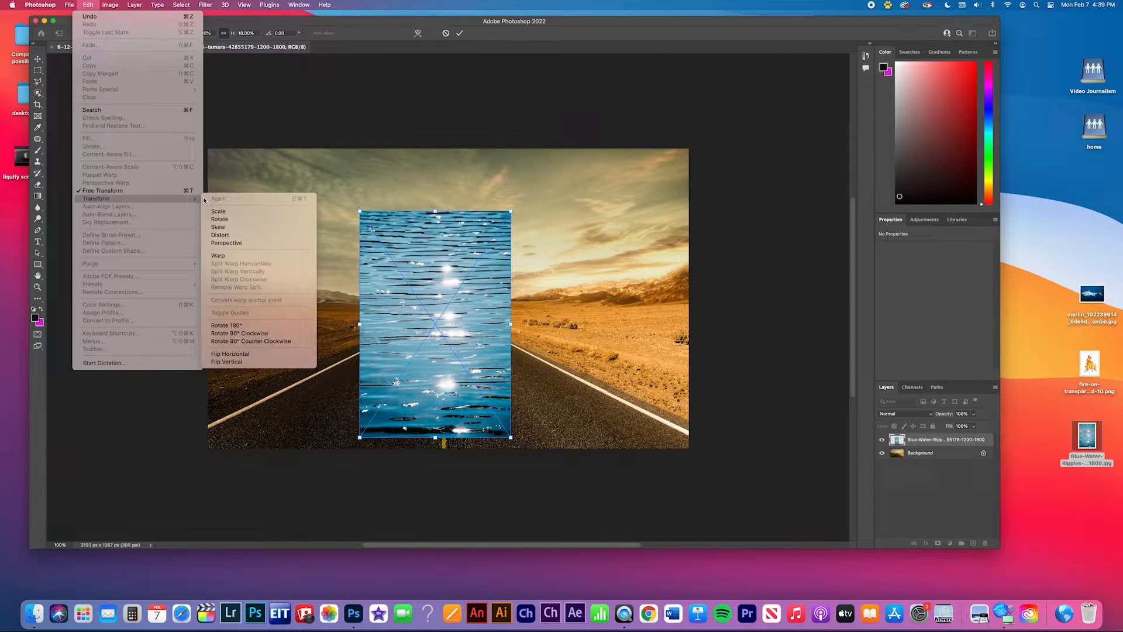
left_click(221, 236)
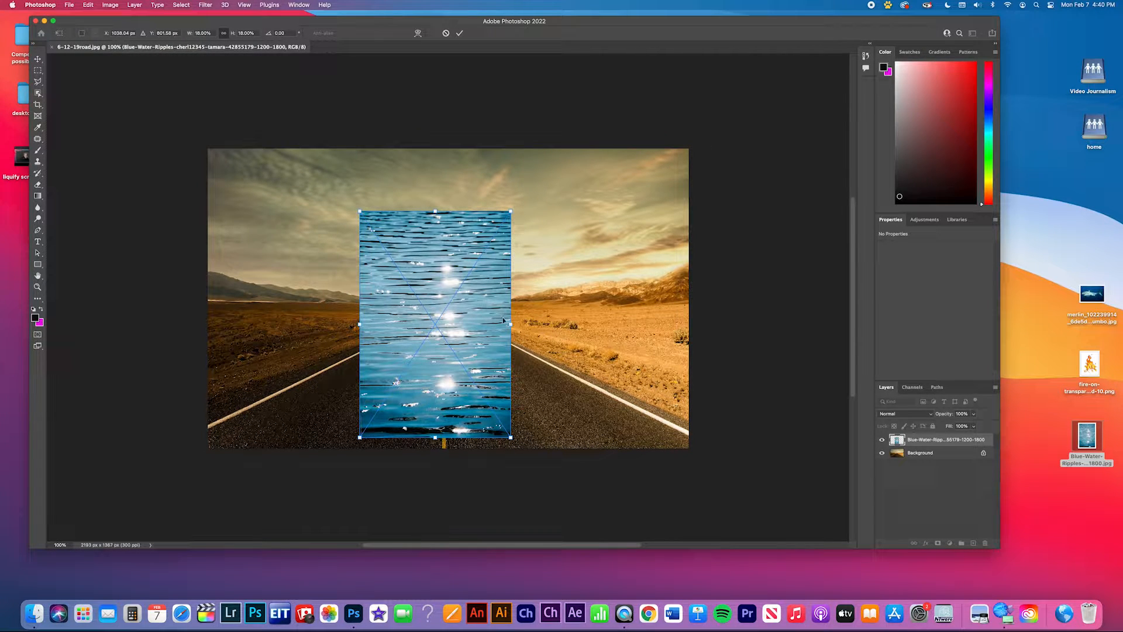
left_click_drag(514, 325, 692, 333)
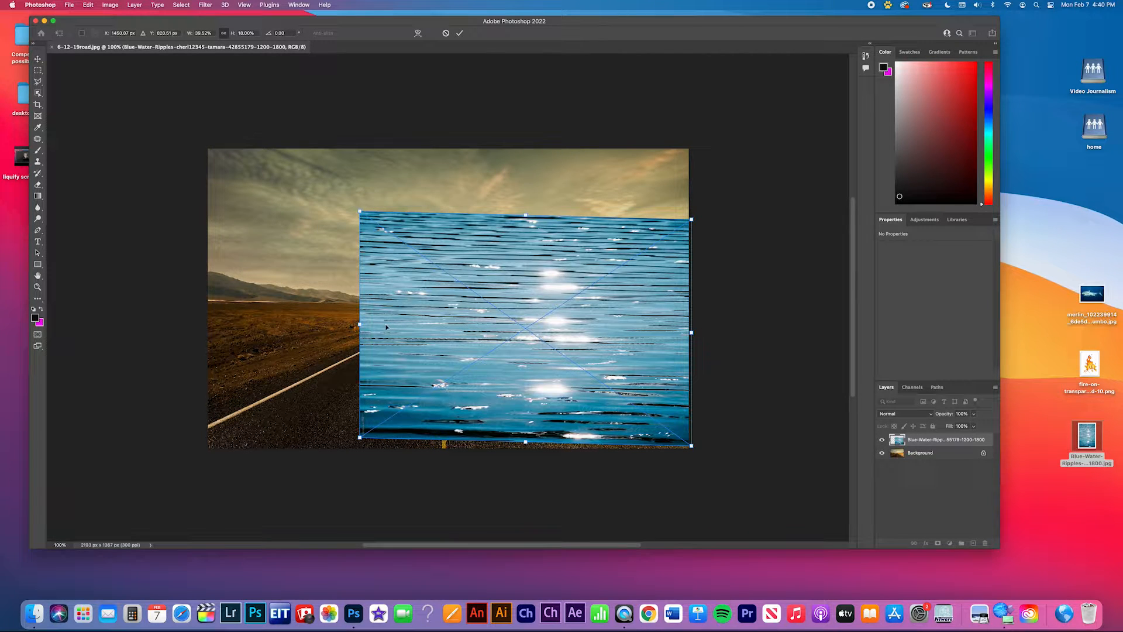
left_click_drag(359, 324, 205, 335)
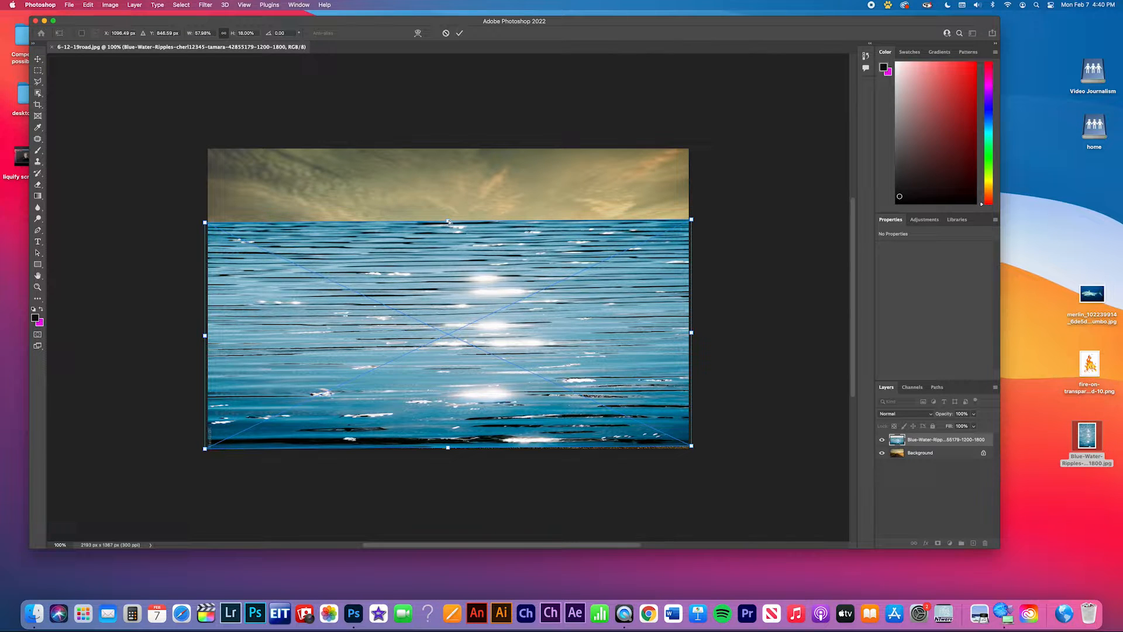
Distort the water image's top edge down to the horizon, align its upper corners with the photo's sides, and commit the transform.
left_click_drag(448, 221, 458, 296)
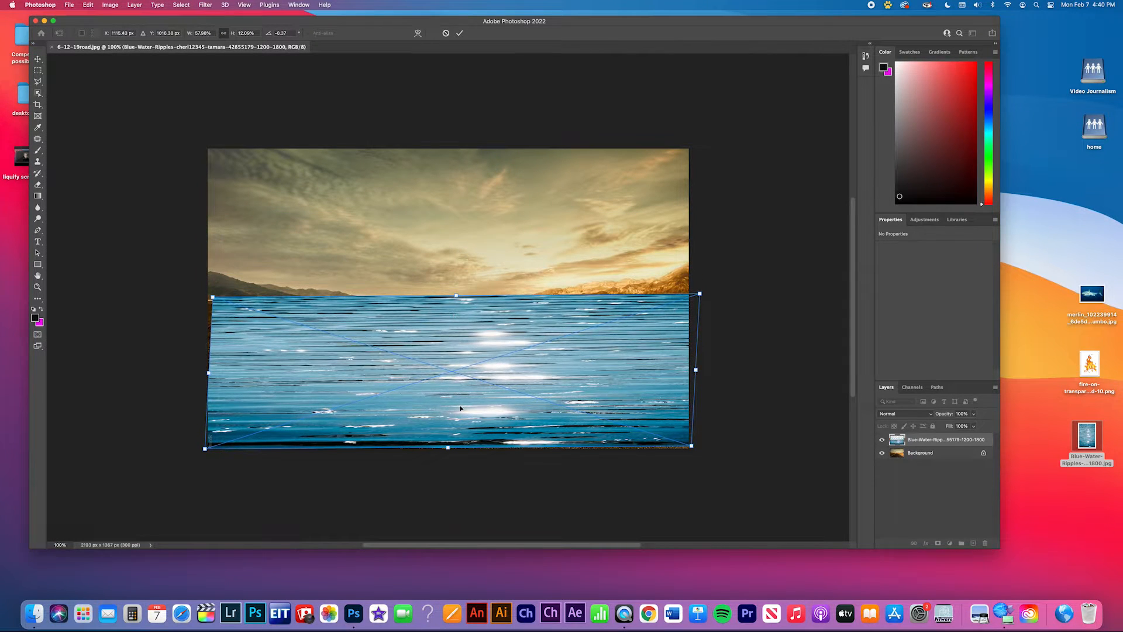
left_click_drag(699, 294, 692, 293)
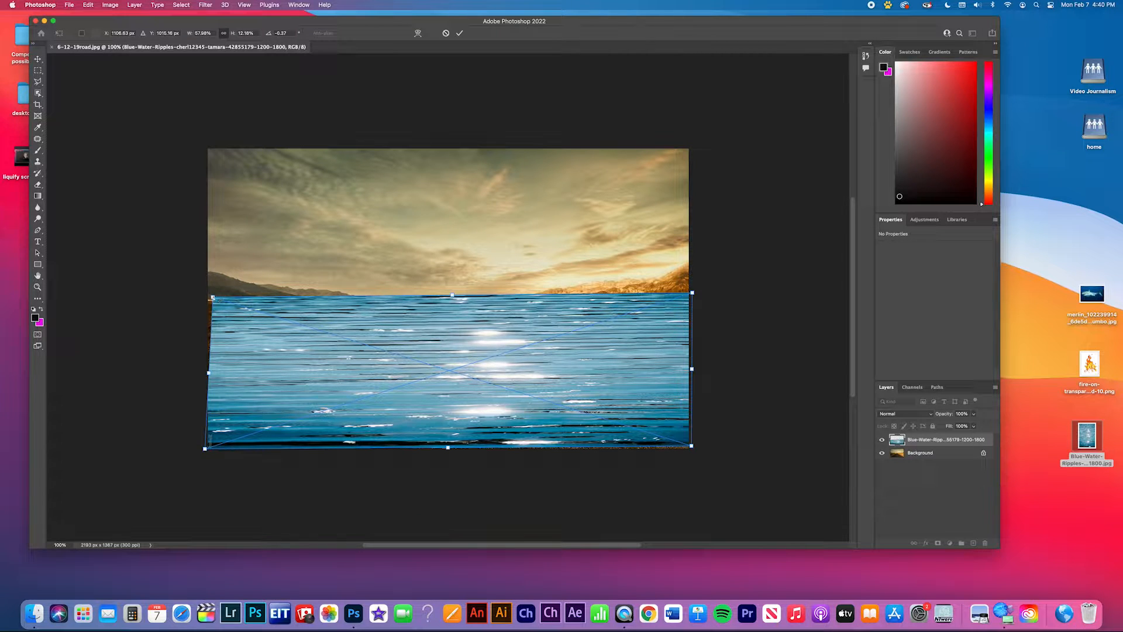
left_click_drag(212, 297, 205, 295)
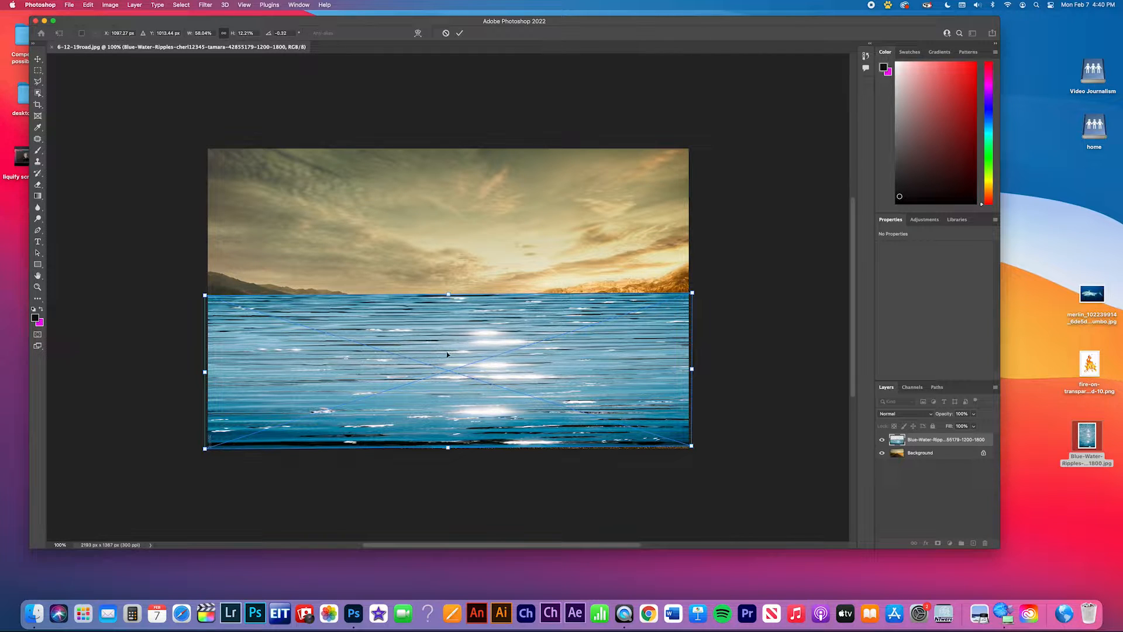
key("Return")
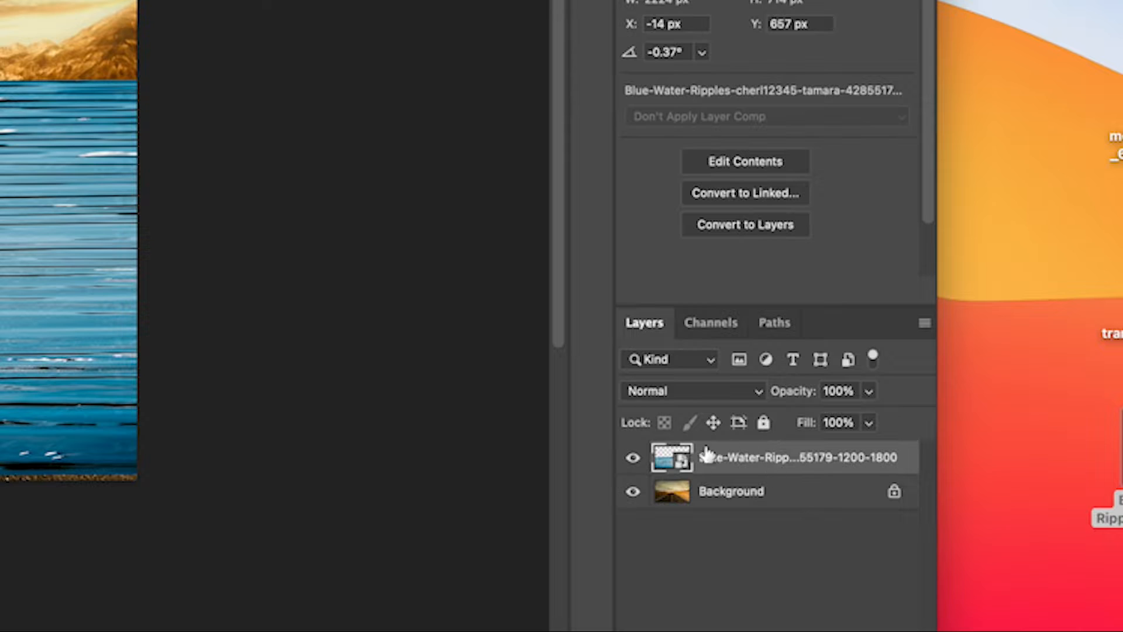
Rasterize the Blue-Water-Ripples layer.
left_click(795, 457, "ctrl")
key("Escape")
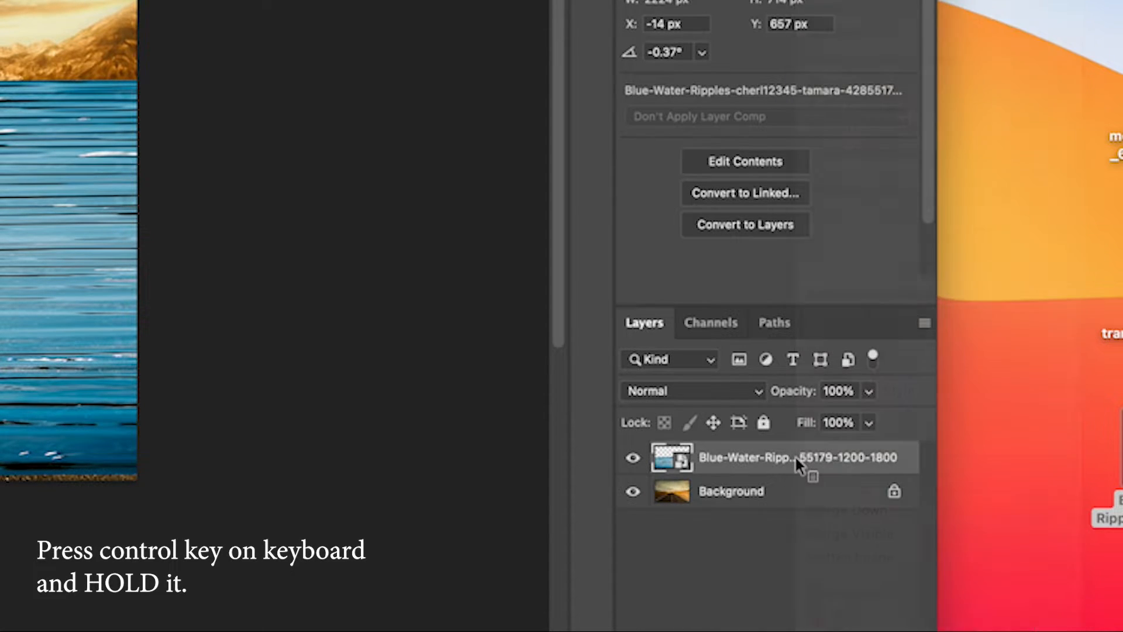
left_click(778, 455, "ctrl")
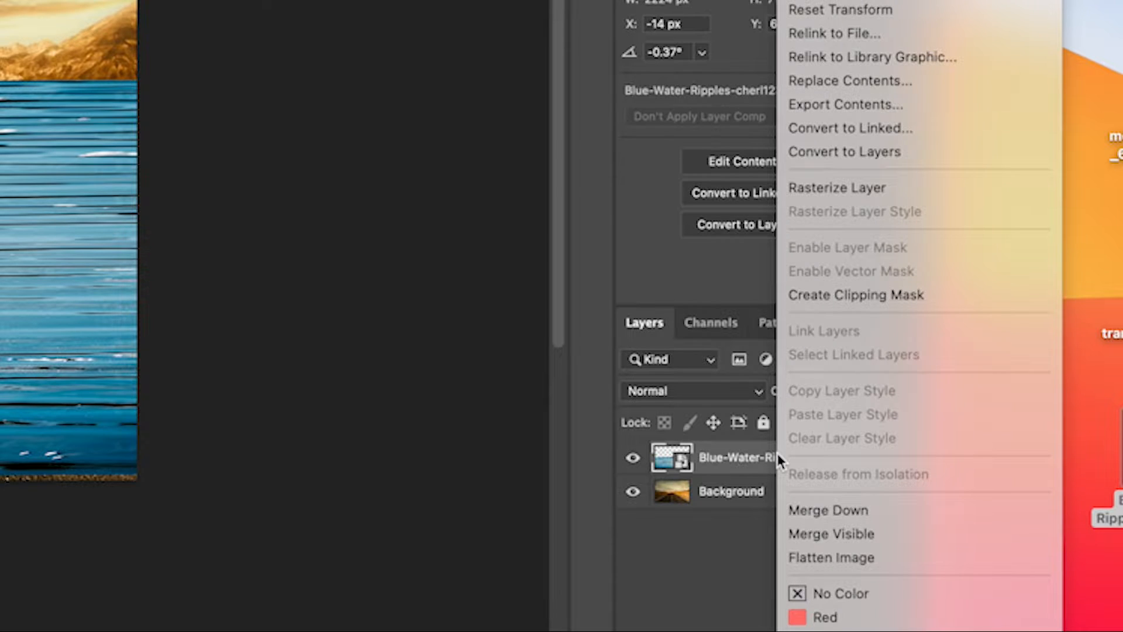
left_click(936, 195)
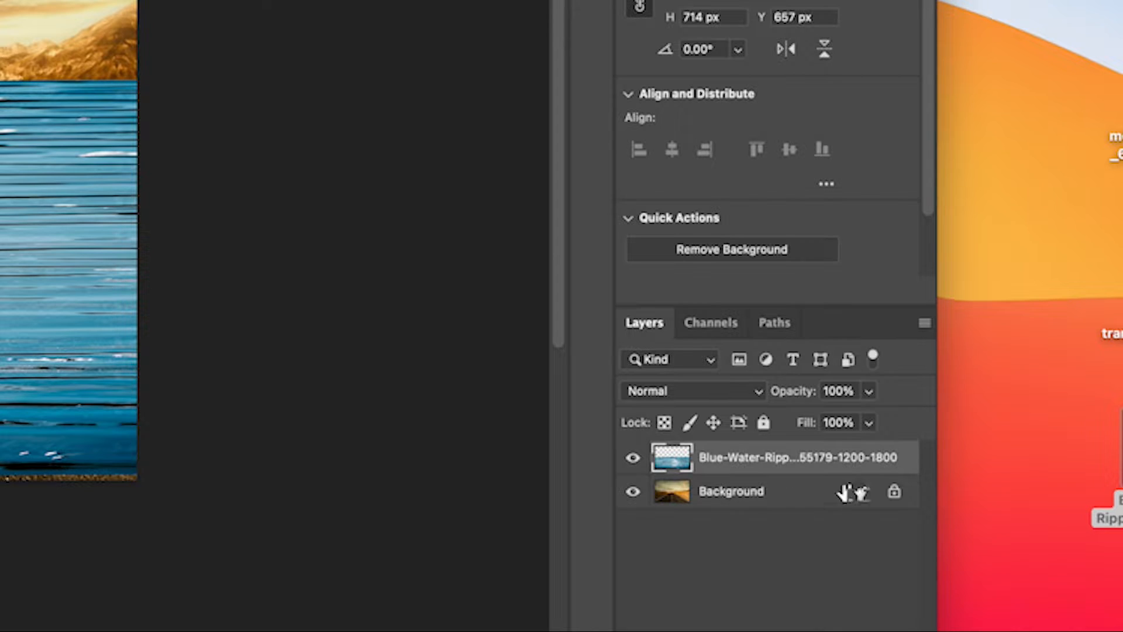
Unlock the Background layer and move the water layer beneath it.
left_click(894, 493)
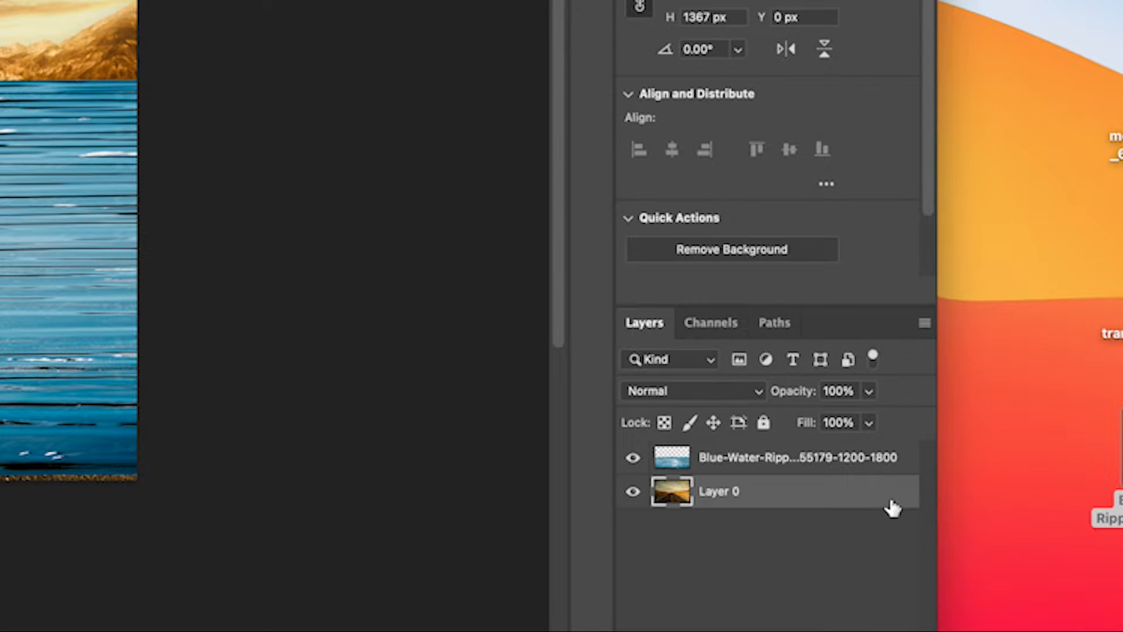
left_click_drag(817, 466, 813, 523)
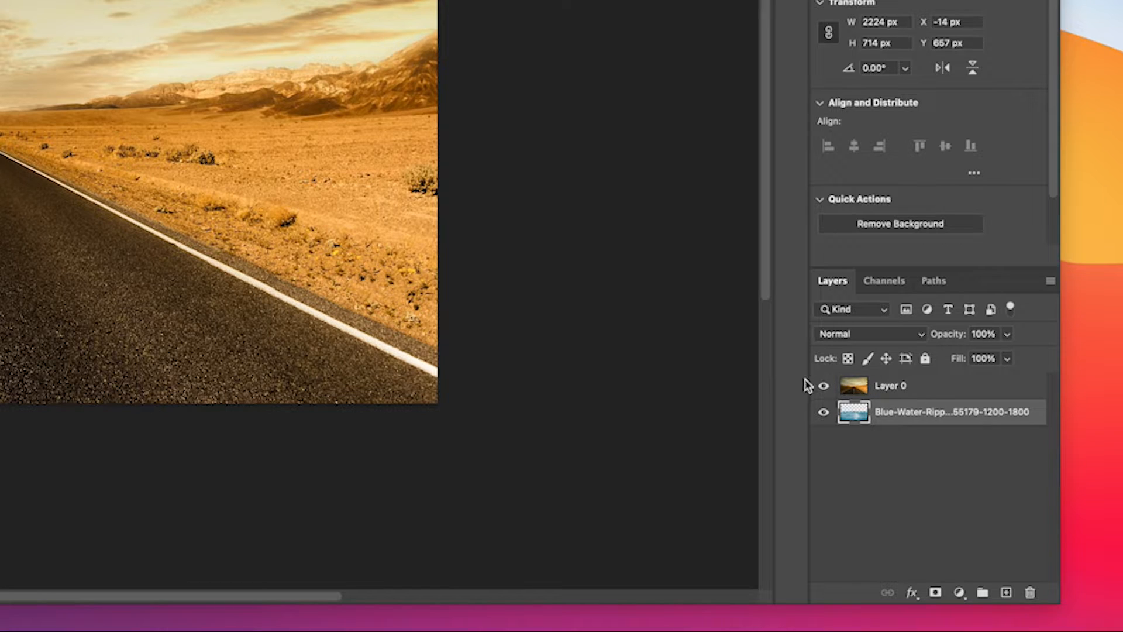
Add a layer mask to the road layer and brush black onto it over the middle of the road to reveal the water.
left_click(934, 389)
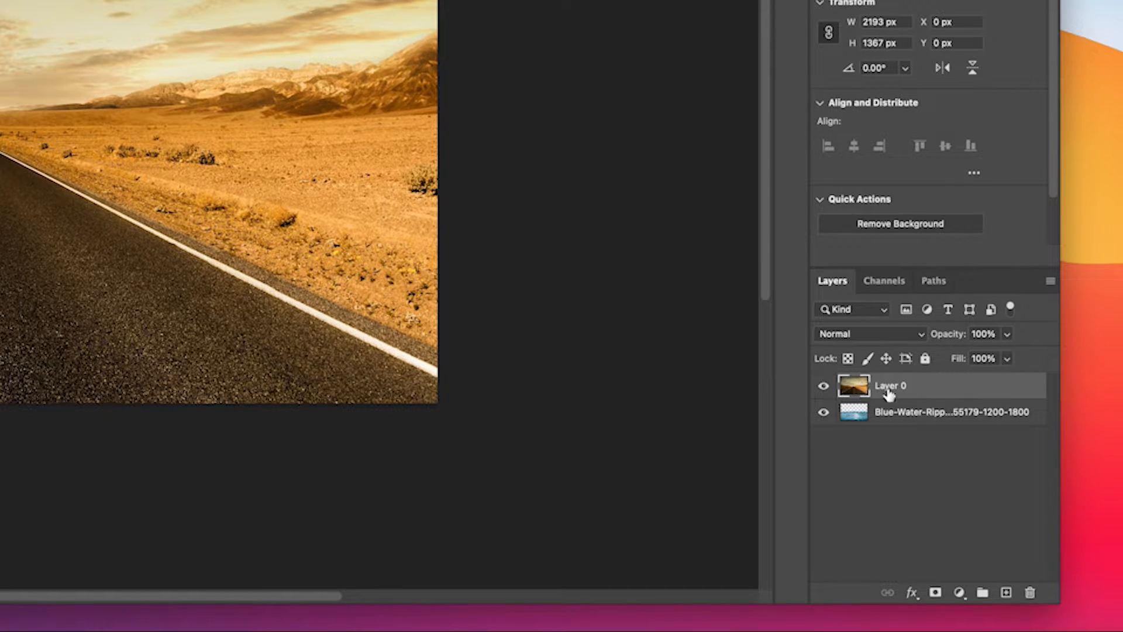
left_click(935, 592)
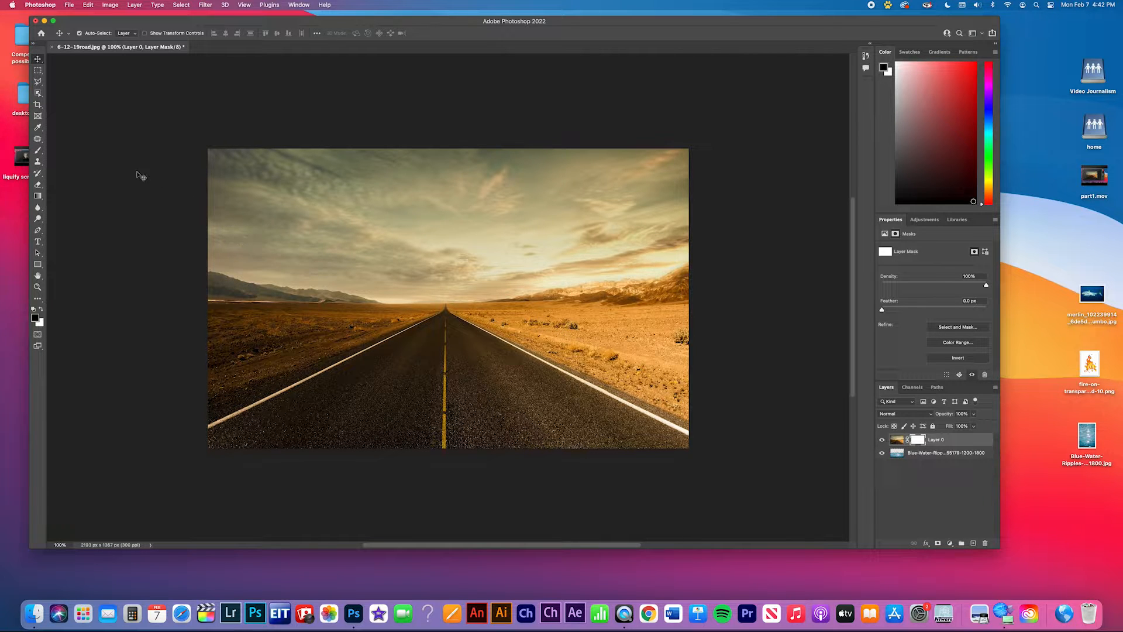
left_click(39, 151)
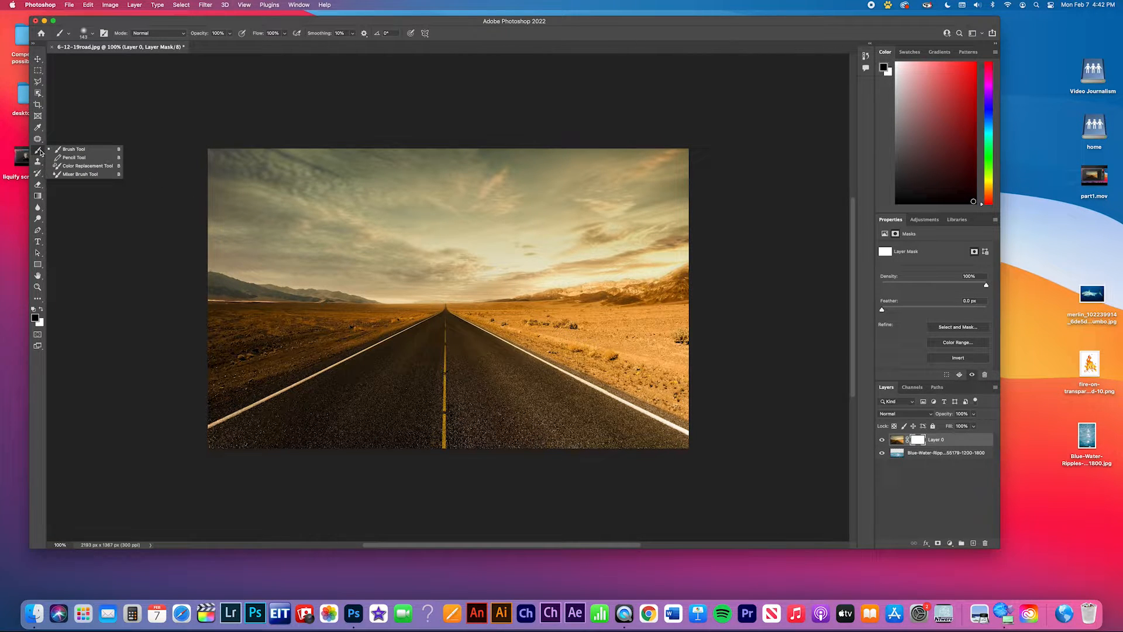
left_click(70, 149)
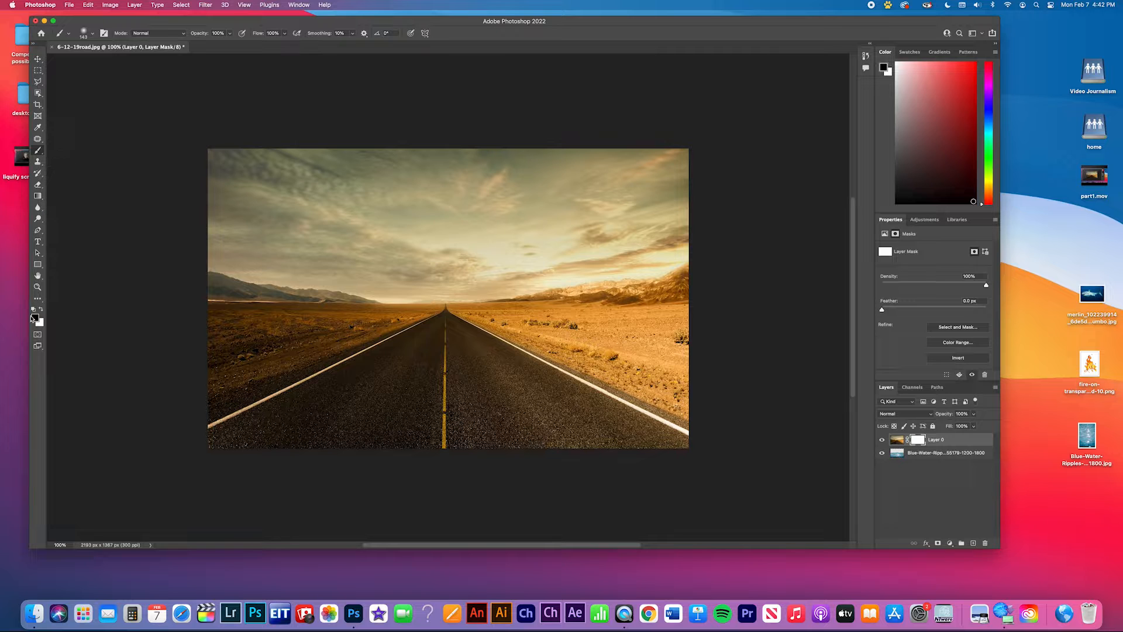
left_click(35, 318)
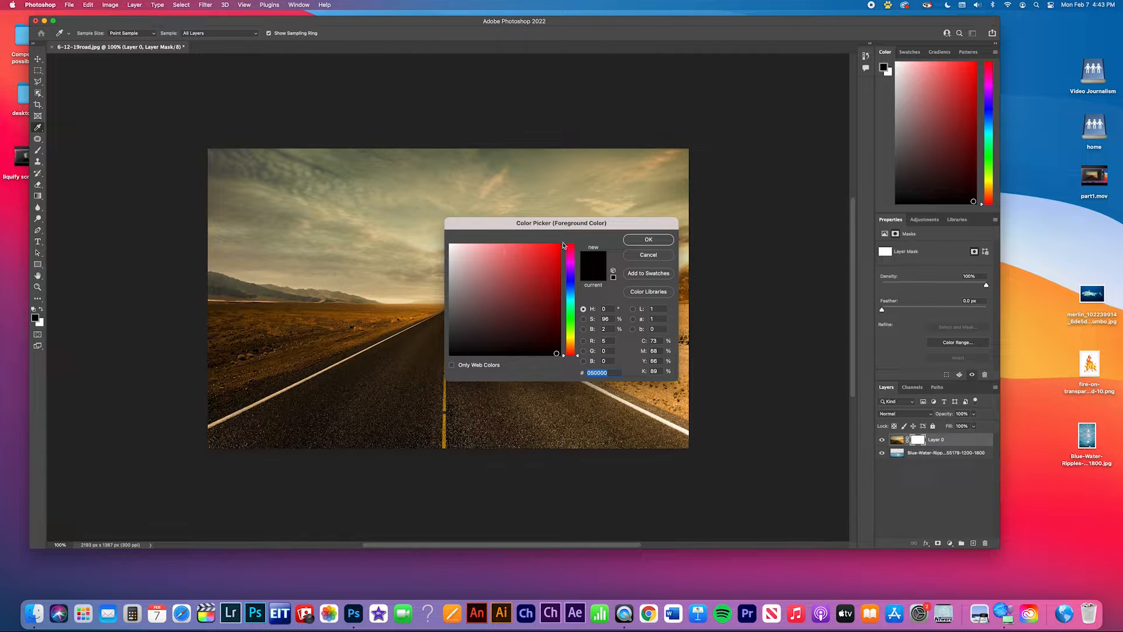
left_click(632, 244)
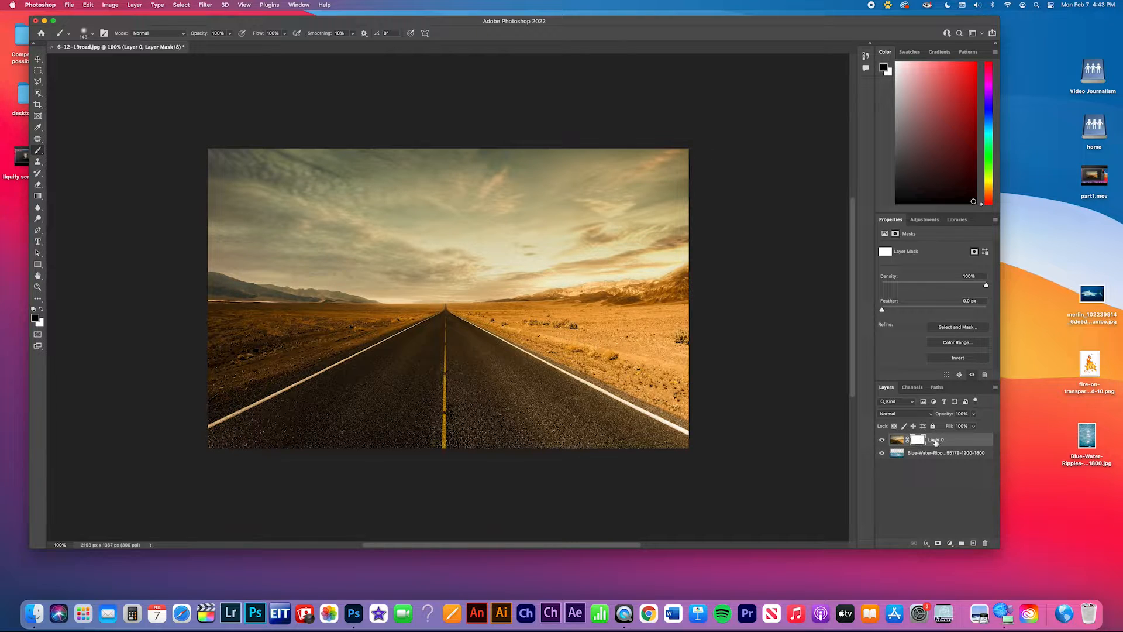
mouse_move(428, 358)
left_mouse_down()
mouse_move(453, 373)
mouse_move(437, 396)
mouse_move(446, 409)
mouse_move(483, 396)
mouse_move(455, 345)
mouse_move(393, 398)
mouse_move(459, 424)
mouse_move(404, 410)
mouse_move(465, 411)
left_mouse_up()
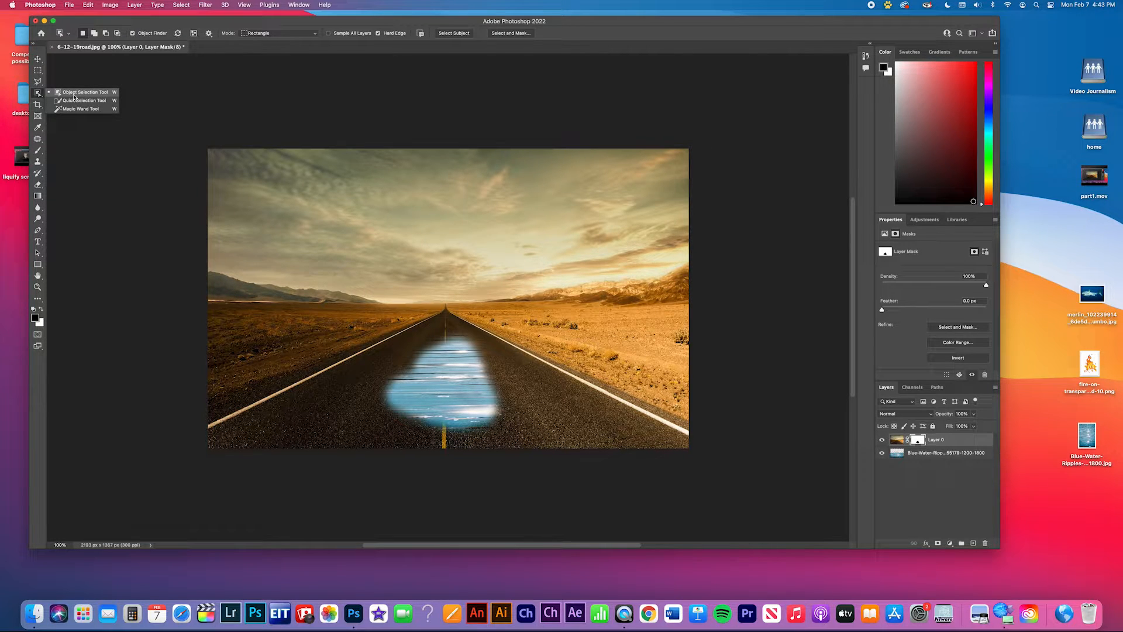
Select the road with the Object Selection tool by enclosing the area below the horizon.
left_click(75, 93)
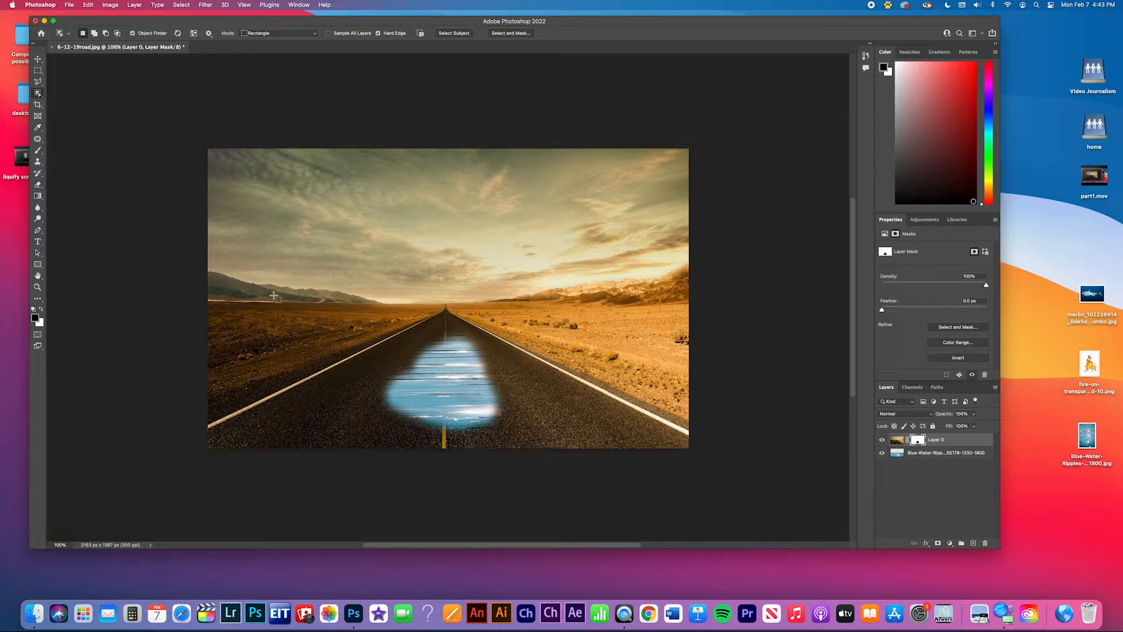
left_click_drag(258, 303, 707, 468)
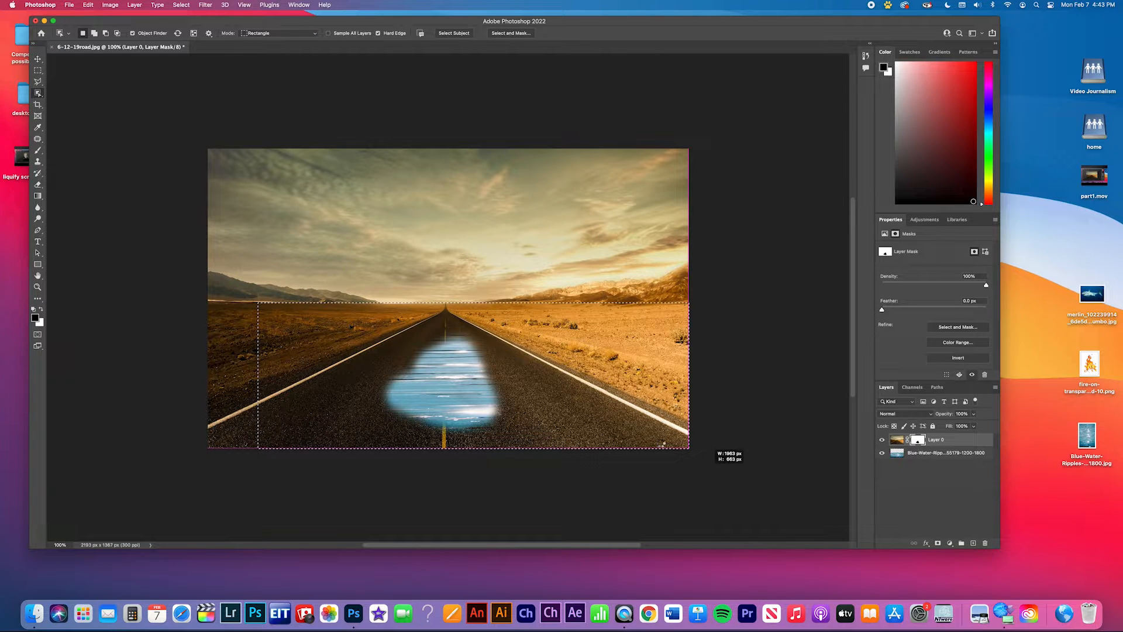
left_click_drag(658, 444, 659, 444)
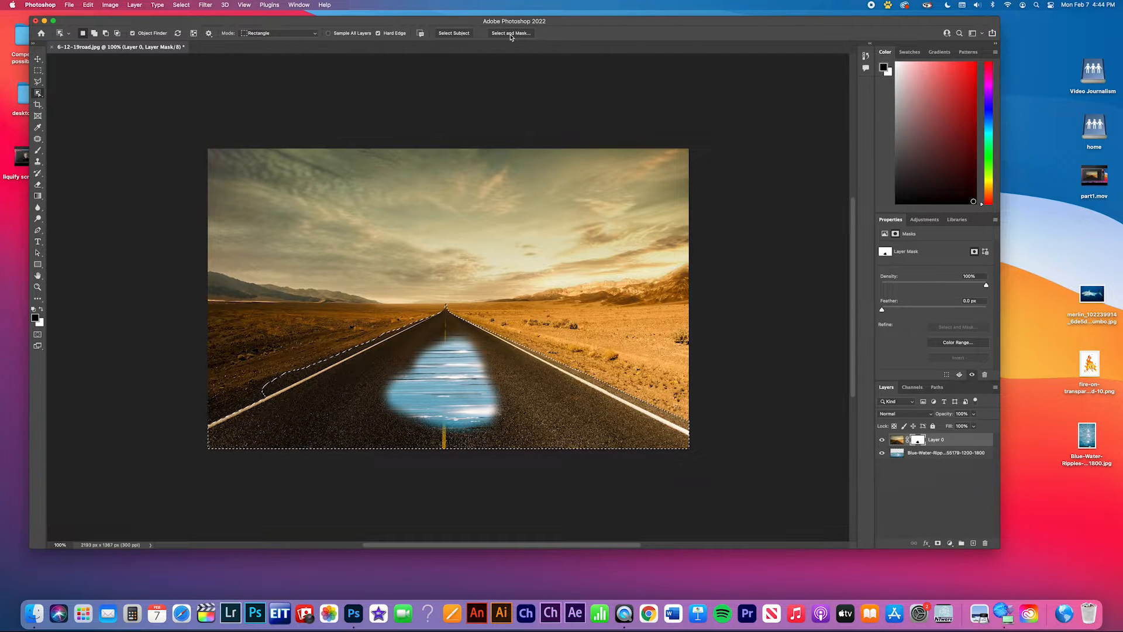
Open Select and Mask for the road selection, cancel it, and hide the water layer.
left_click(511, 34)
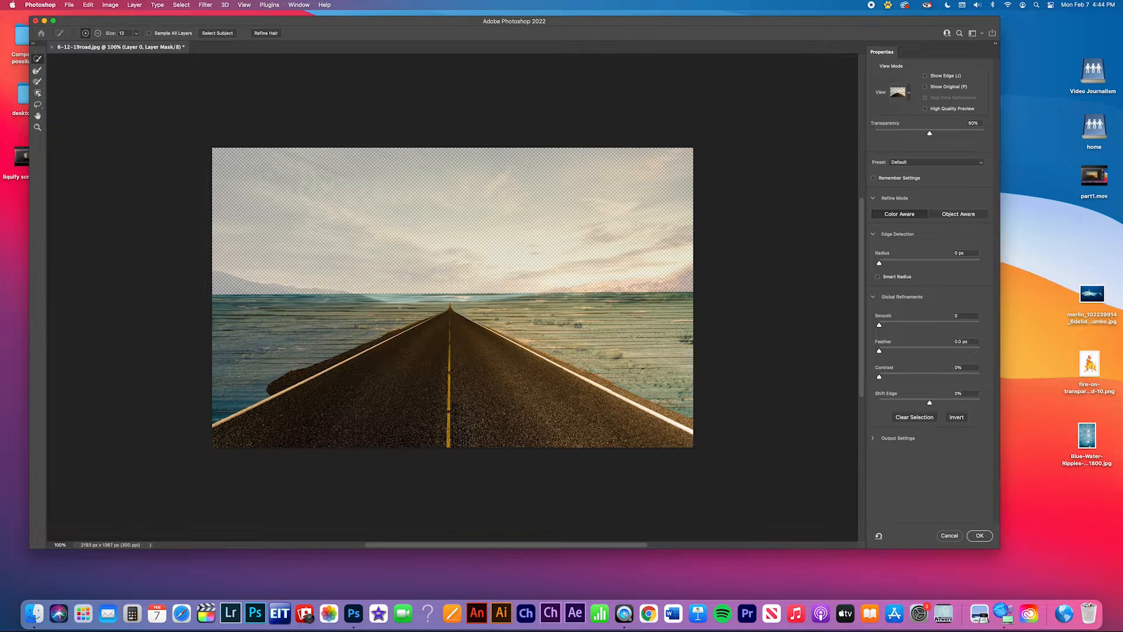
left_click(949, 536)
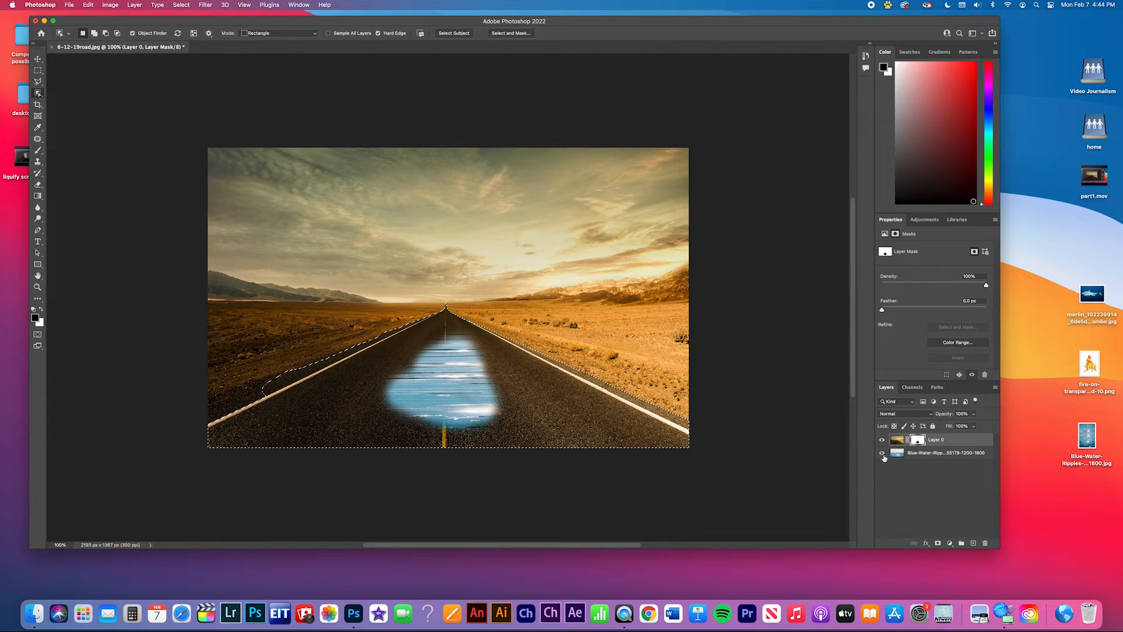
left_click(881, 452)
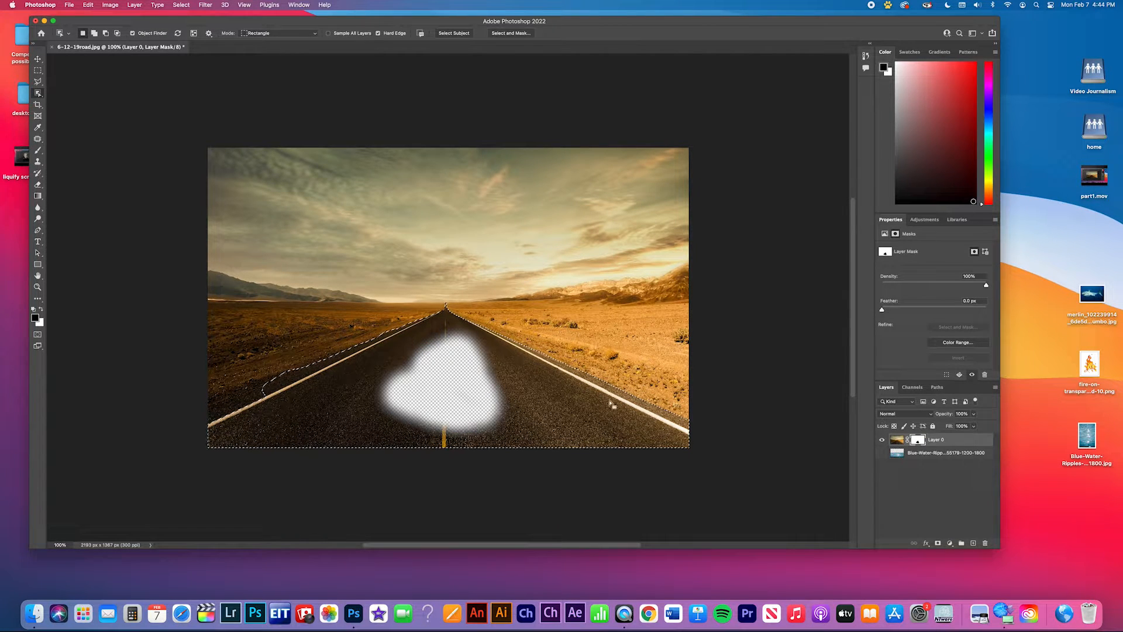
Refine the road selection in Select and Mask, subtracting the dirt shoulder along the road's left edge, and apply it.
left_click(511, 33)
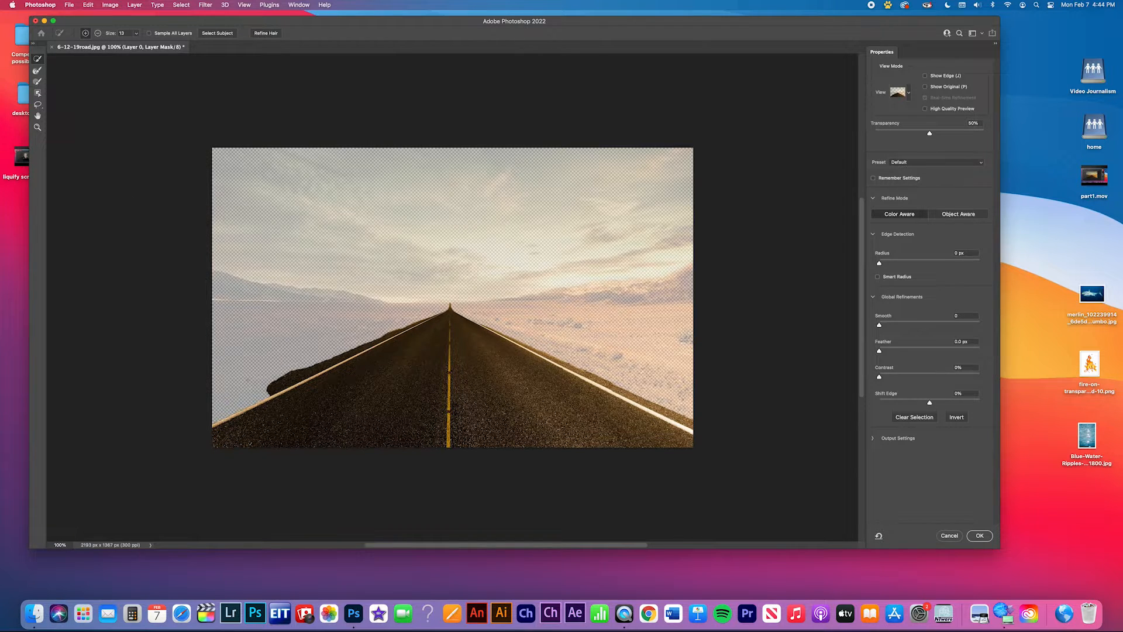
left_click_drag(259, 394, 298, 375)
left_click(98, 34)
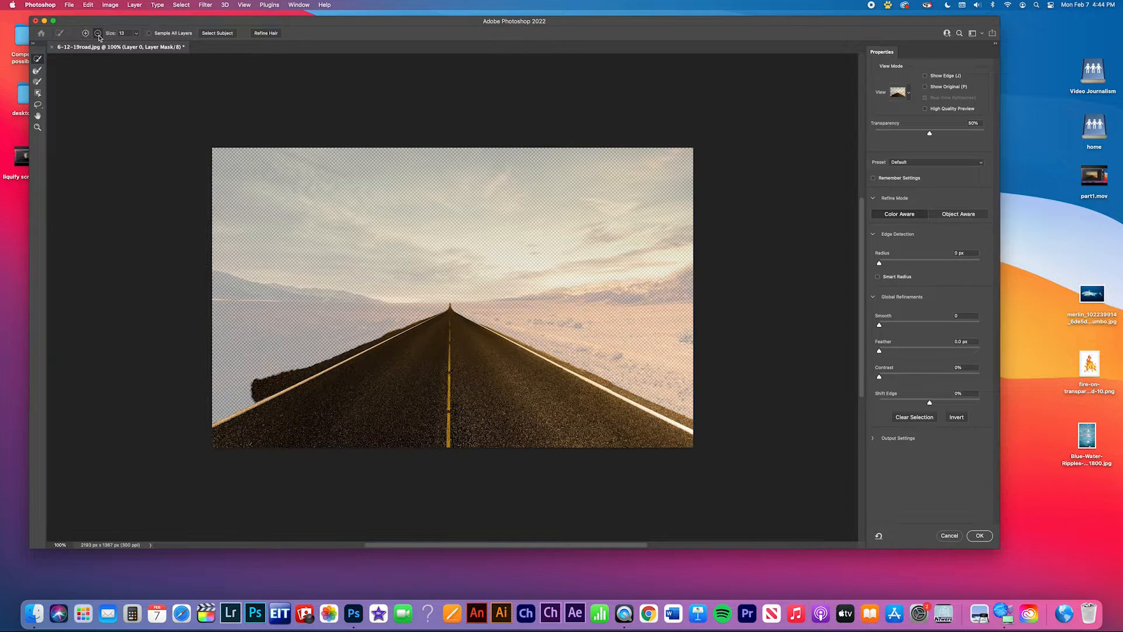
left_click_drag(252, 391, 438, 316)
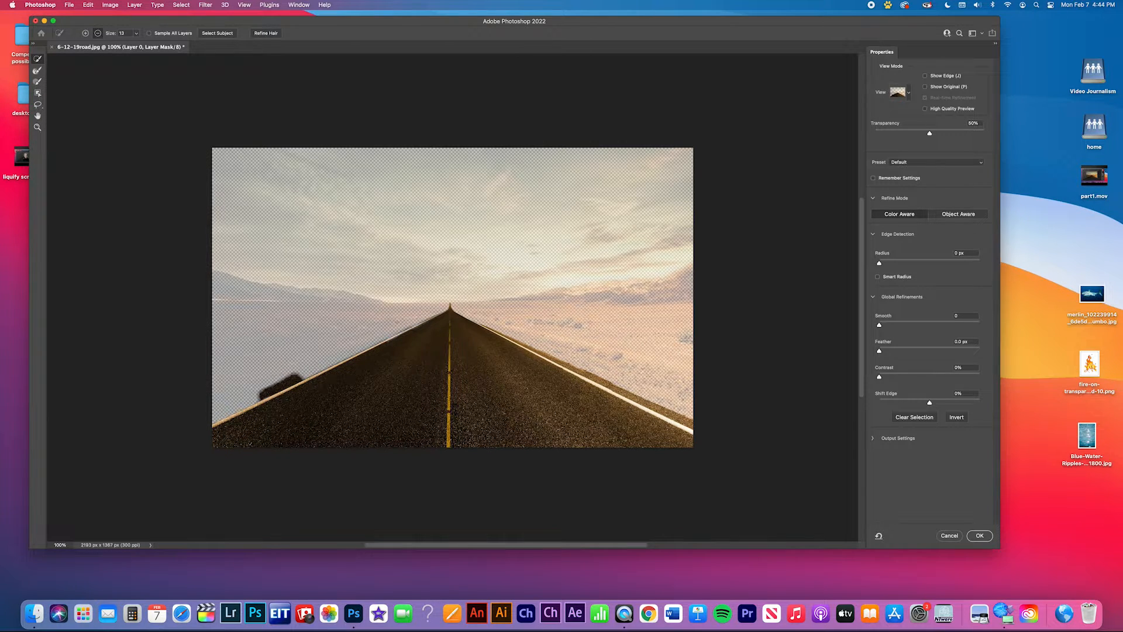
left_click_drag(303, 375, 266, 397)
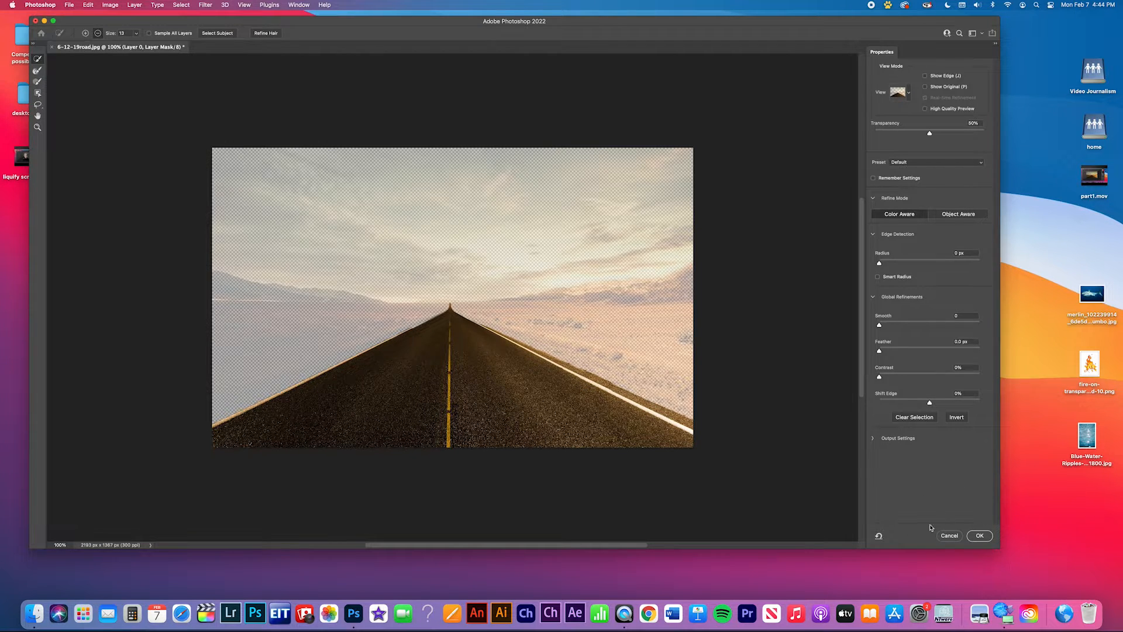
left_click(985, 539)
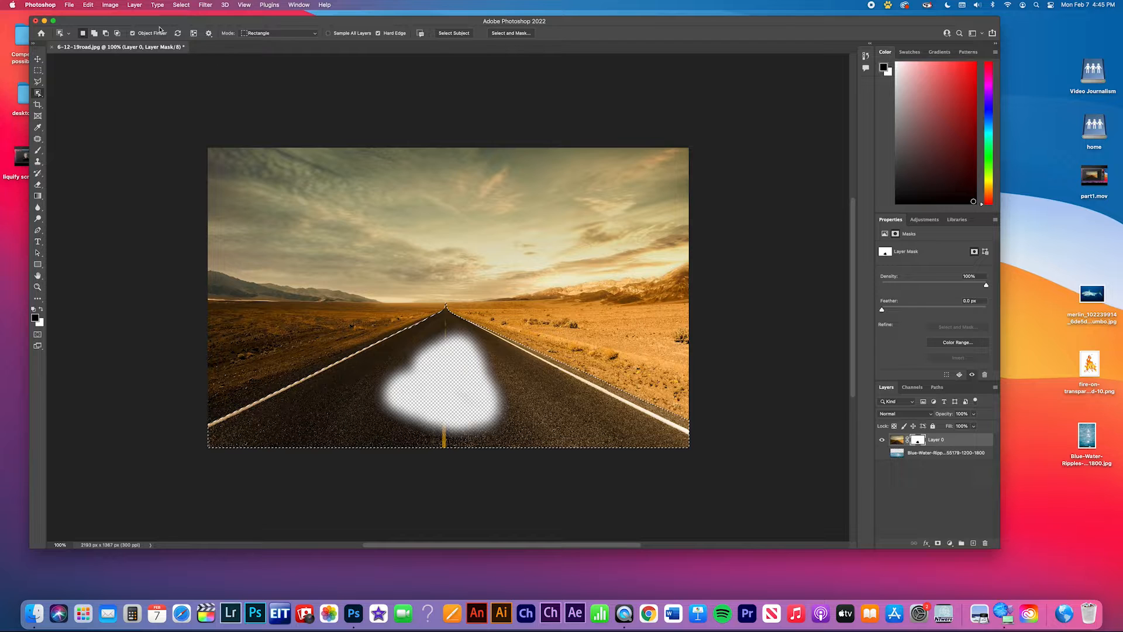
Fill the road selection on the road layer's mask with black at 100% opacity, and show the water layer again.
left_click(88, 5)
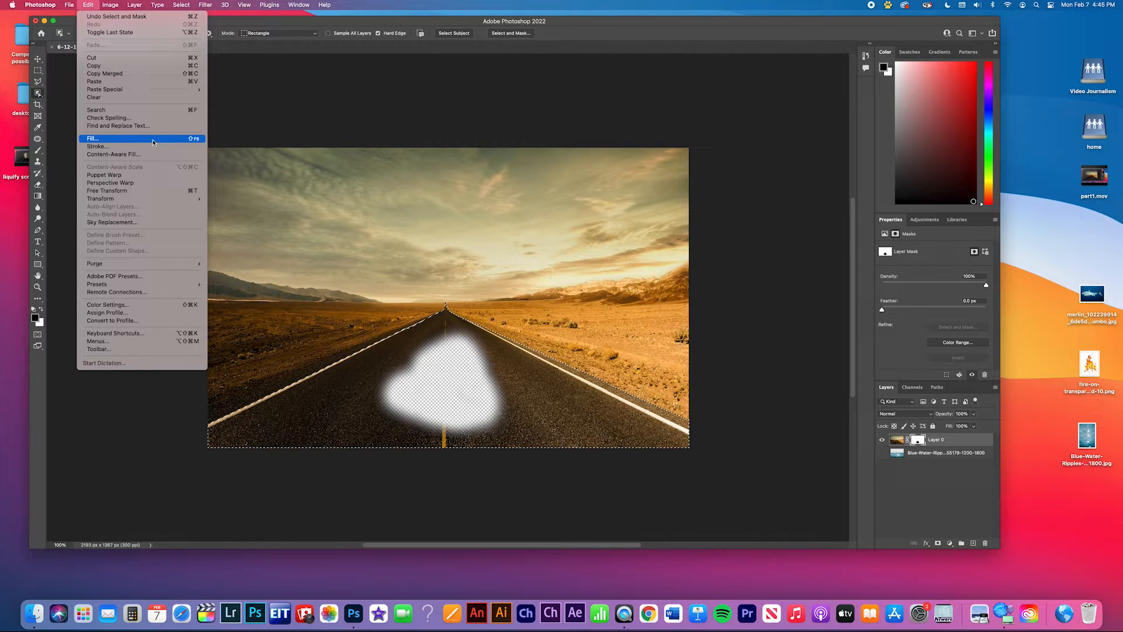
left_click(154, 142)
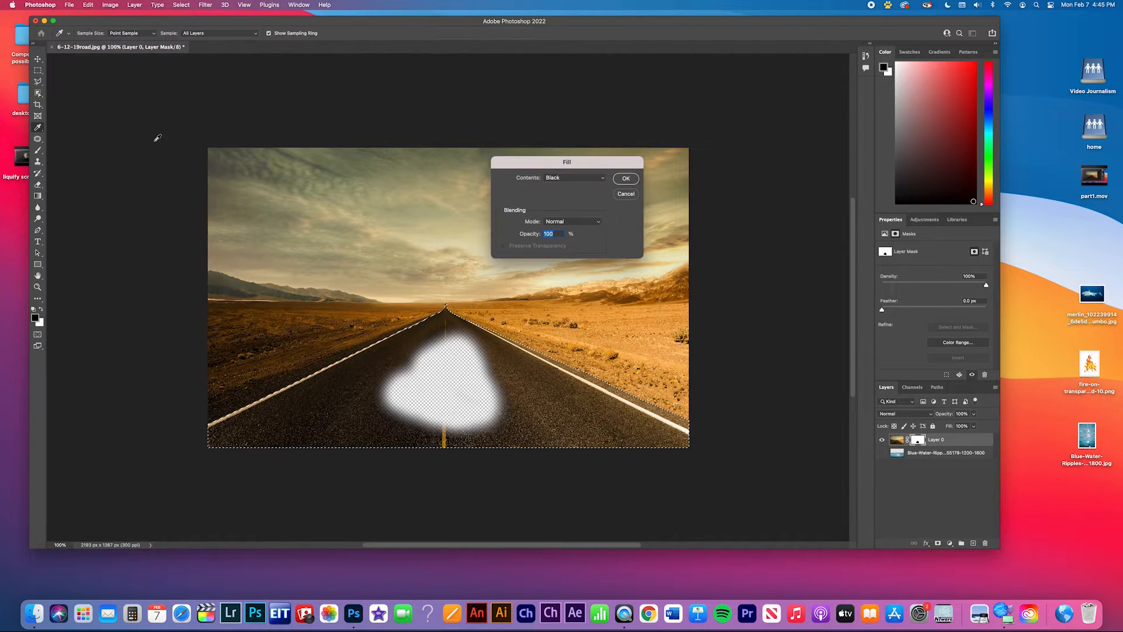
left_click(598, 179)
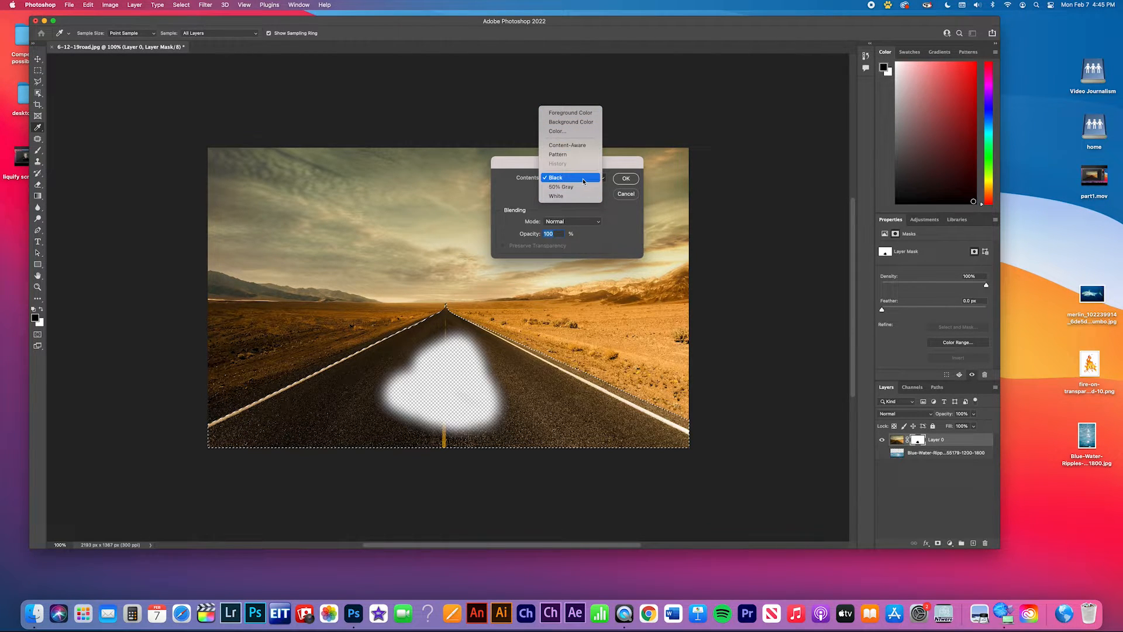
left_click(583, 181)
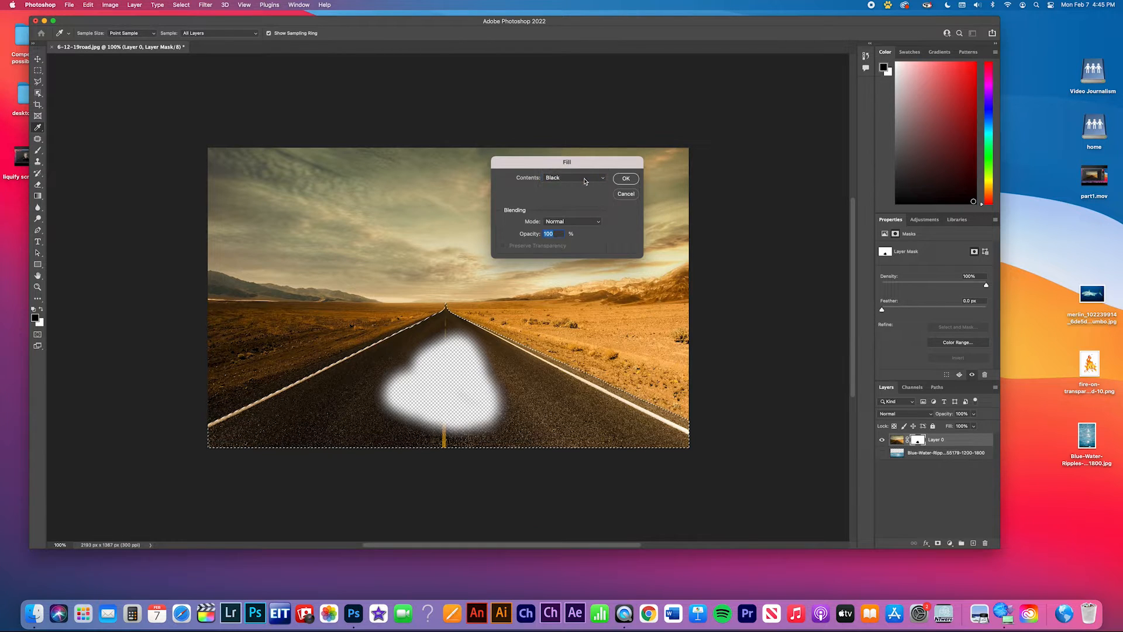
left_click(624, 179)
key("ctrl+d")
key("w")
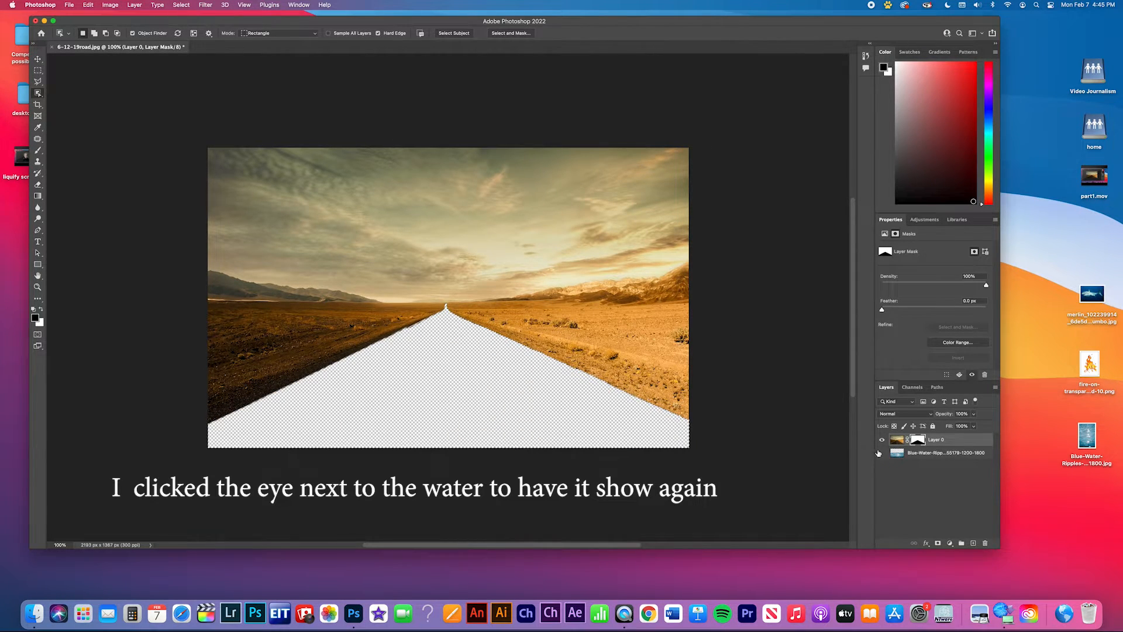
left_click(881, 452)
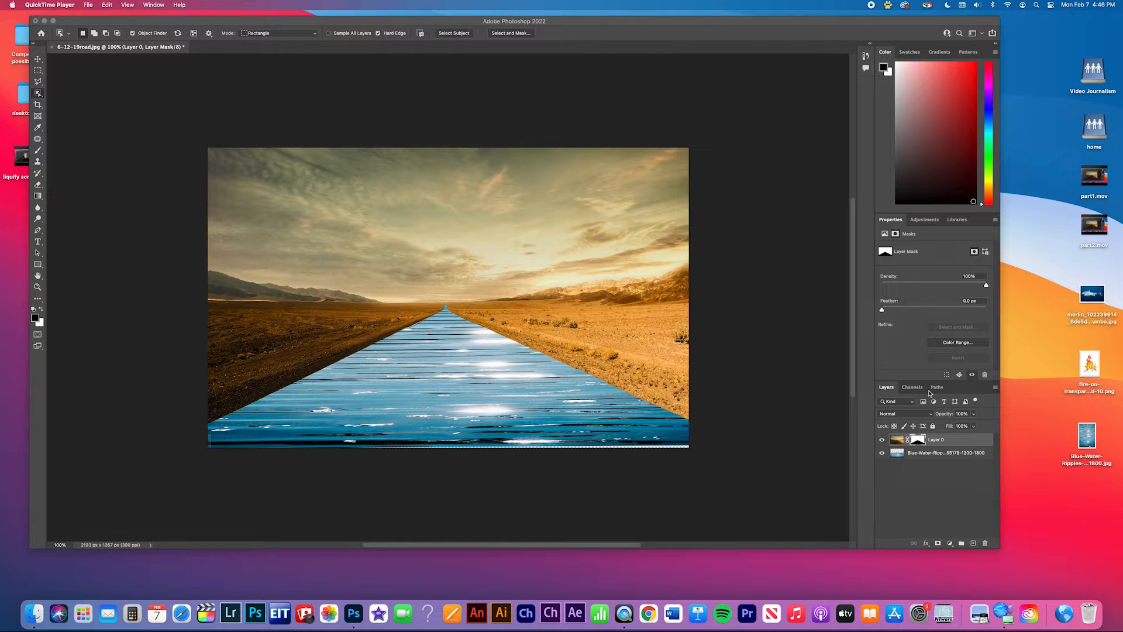
Open the fire-on-transparent-background PNG from the desktop in Preview to examine its background, and close it.
left_click_drag(1095, 367, 1057, 364)
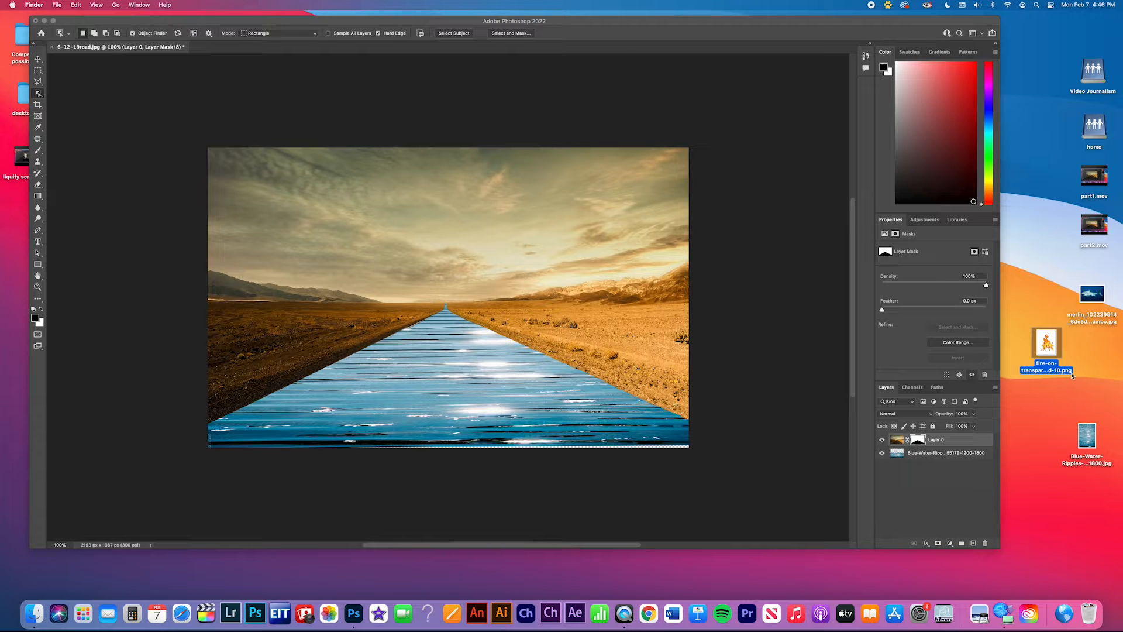
double_click(1047, 345)
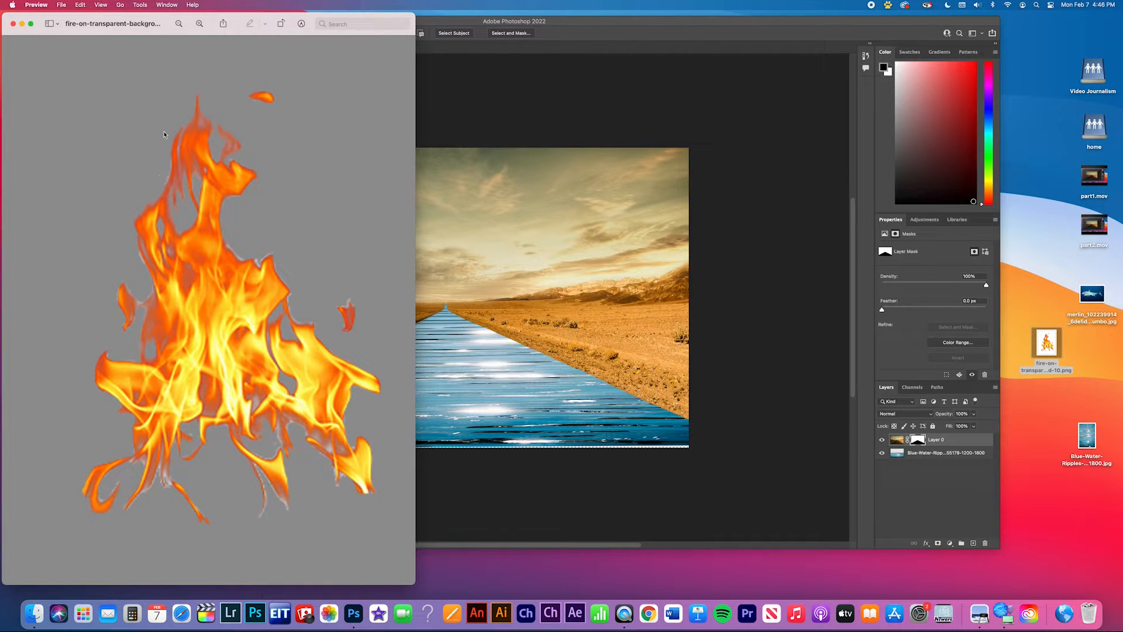
left_click(12, 24)
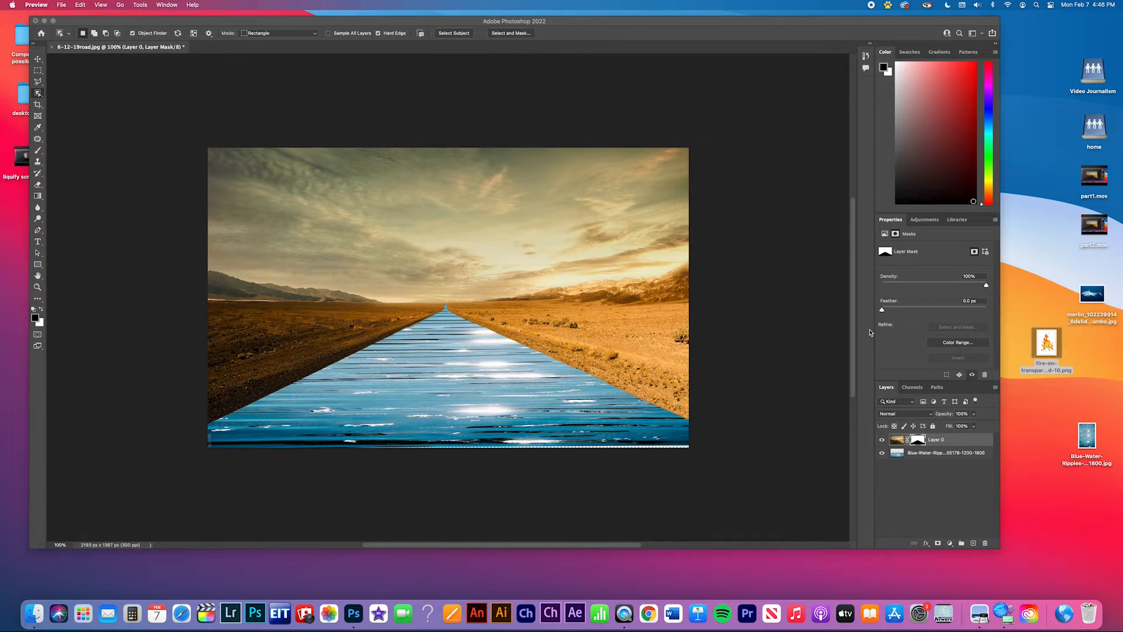
Place the fire PNG into the road document, scaled to about 9% and centred near the bottom of the water road.
left_click_drag(1047, 346, 500, 316)
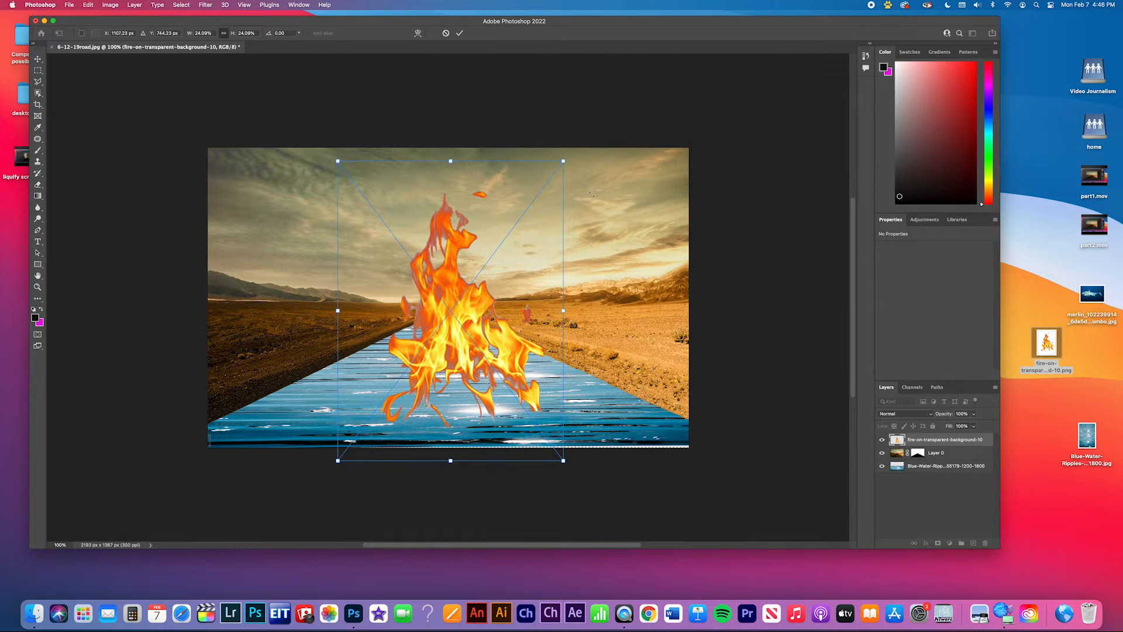
left_click_drag(565, 159, 432, 335)
left_click_drag(407, 391, 455, 380)
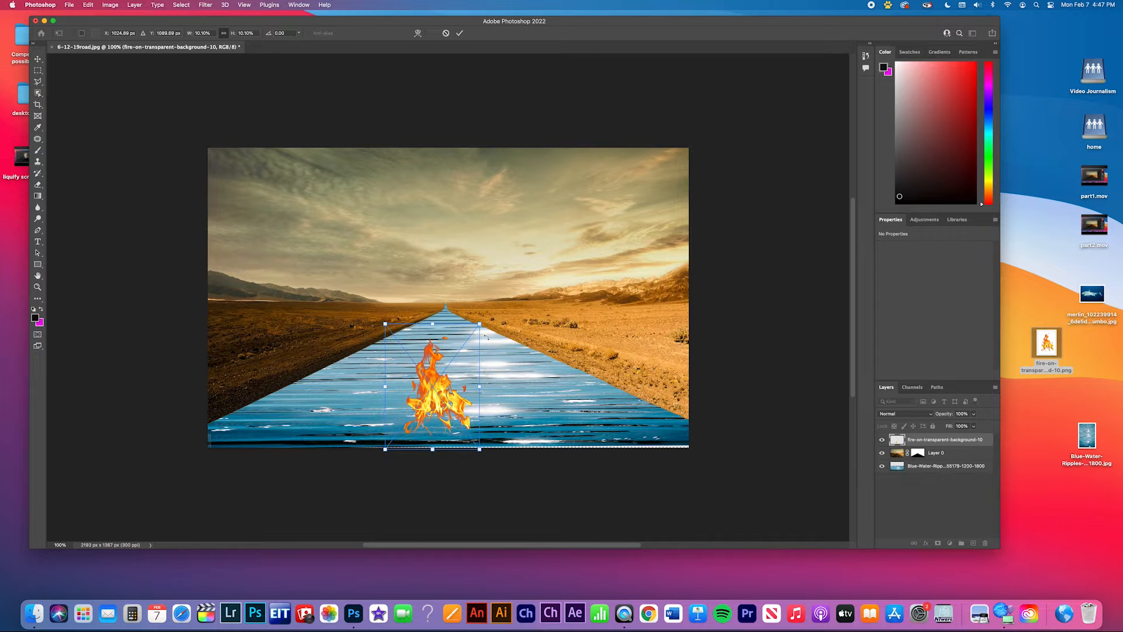
left_click_drag(478, 324, 468, 338)
mouse_move(441, 386)
left_mouse_down()
mouse_move(414, 392)
mouse_move(443, 396)
mouse_move(442, 404)
left_mouse_up()
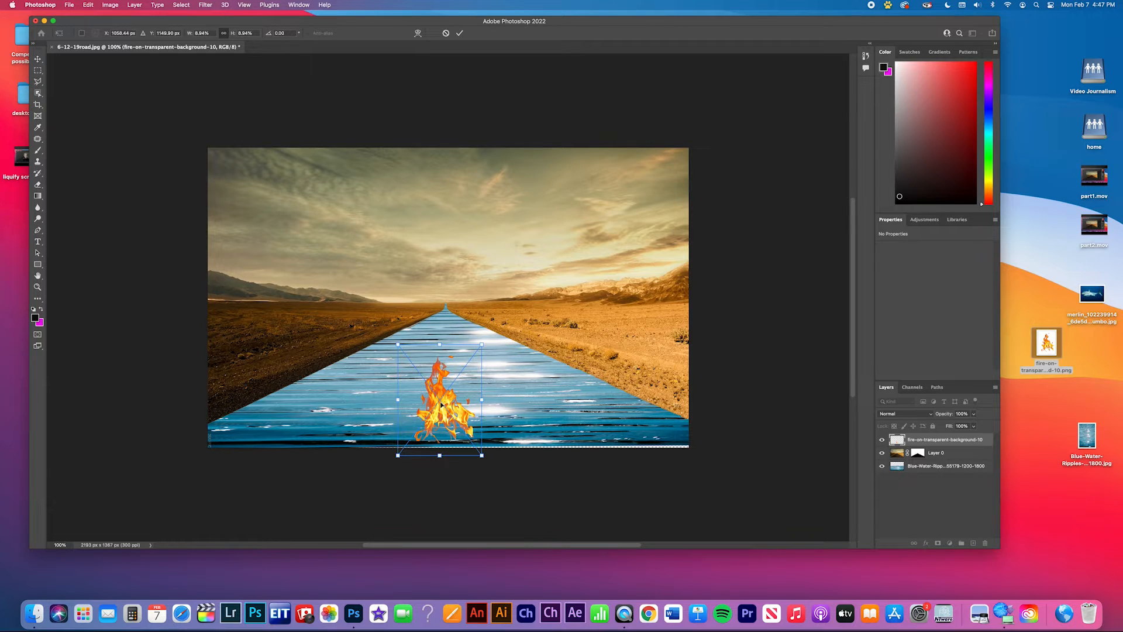
key("Return")
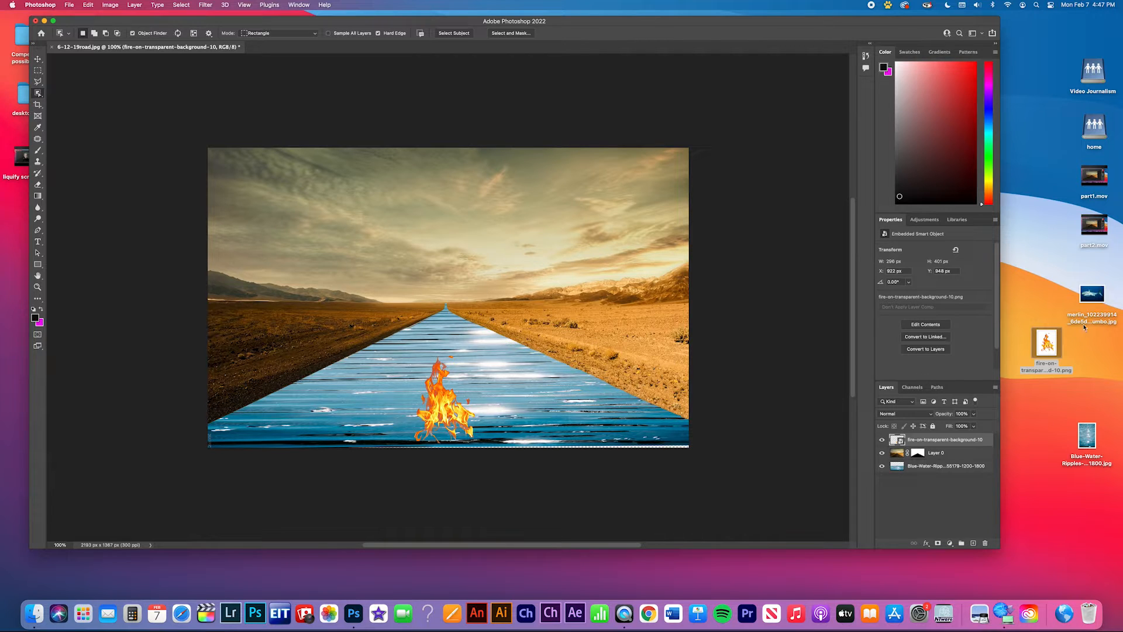
Place the shark JPG from the desktop into the composite, scaled to about 46% and positioned in the left part of the sky.
left_click_drag(1098, 297, 419, 244)
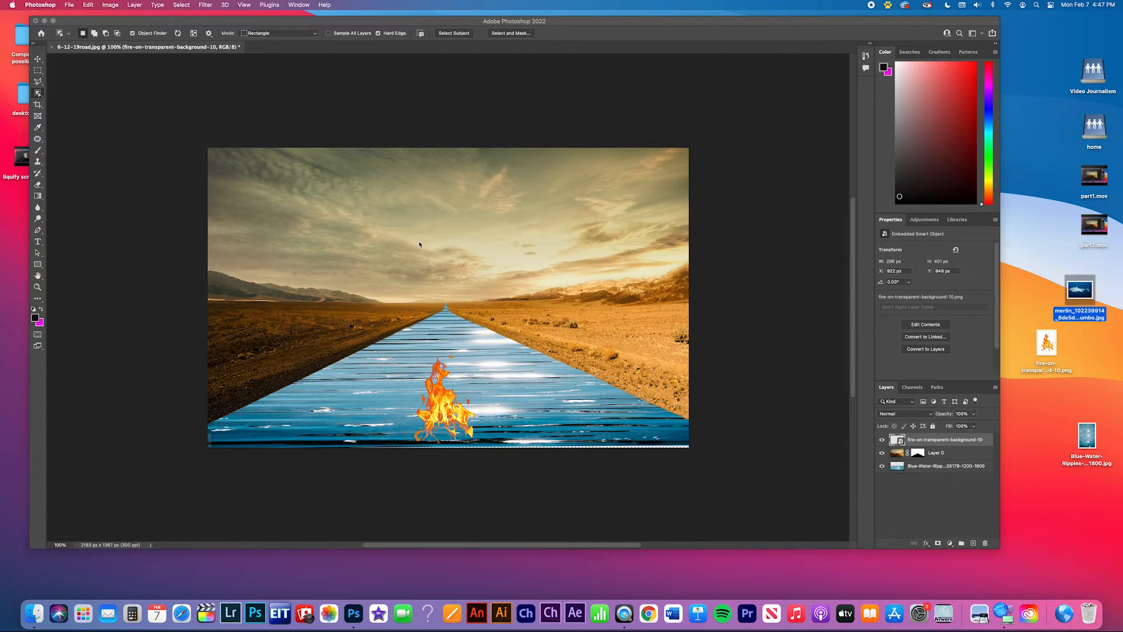
key("Escape")
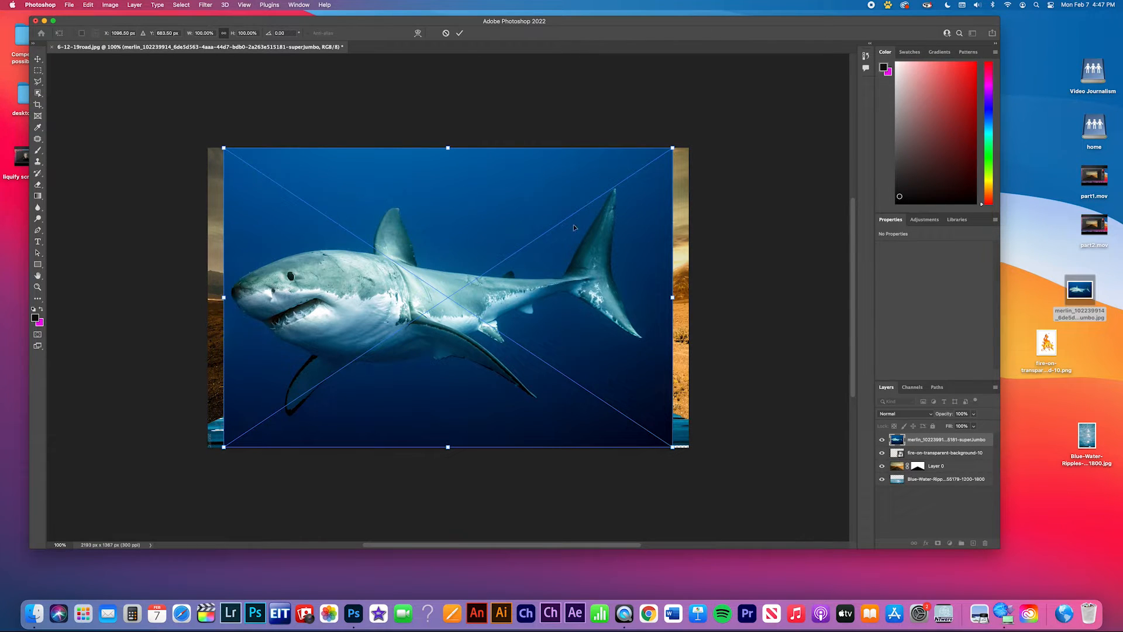
left_click_drag(639, 165, 447, 276)
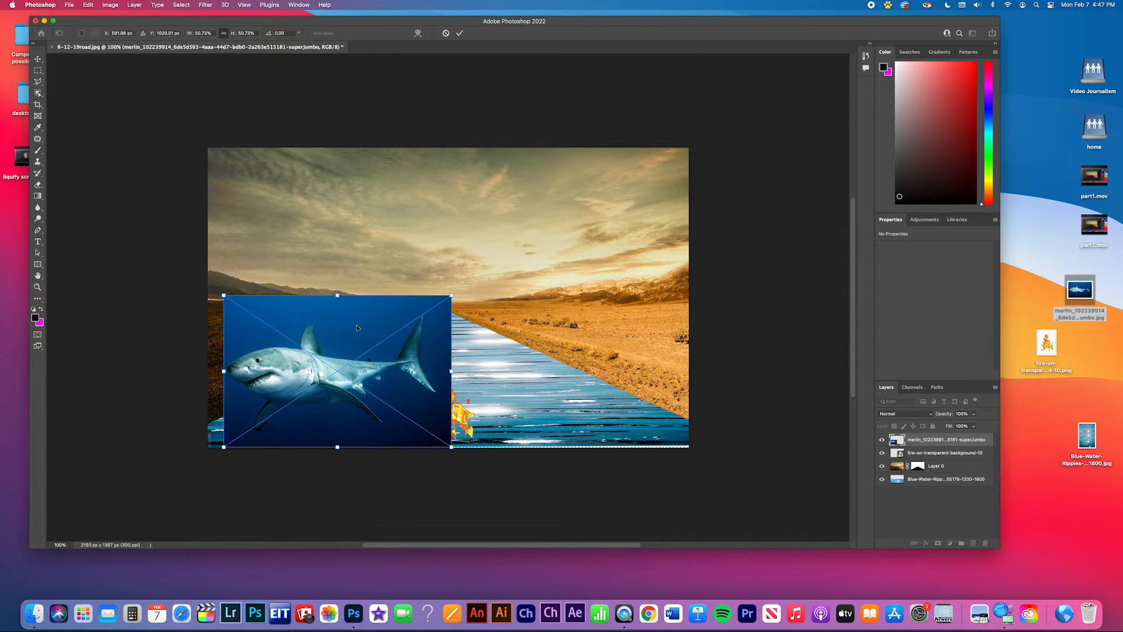
left_click_drag(361, 318, 395, 186)
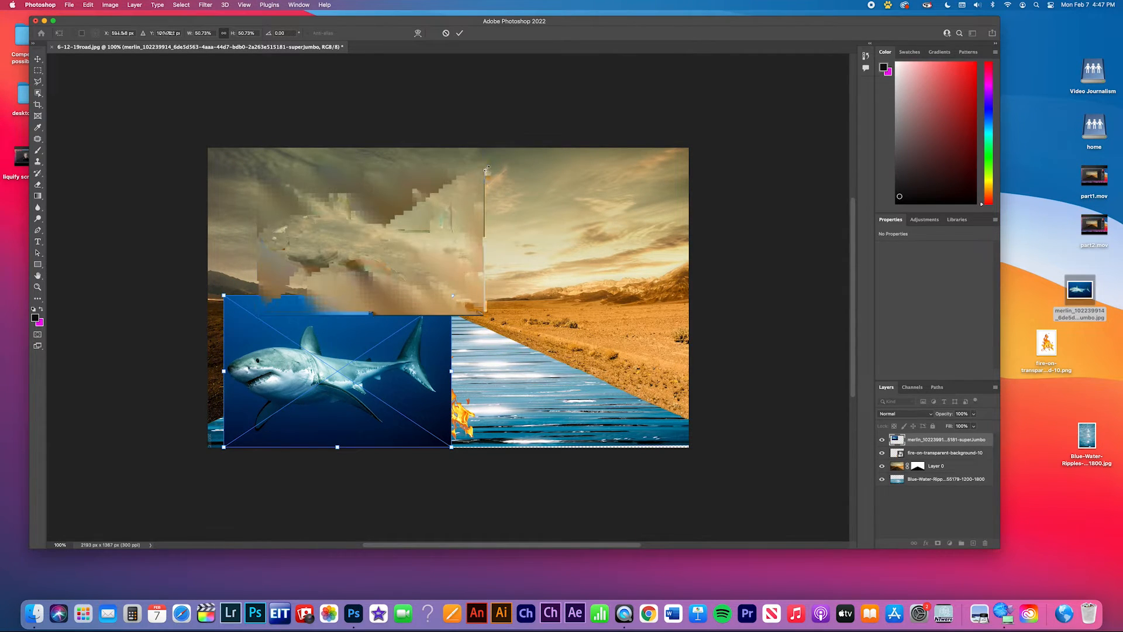
left_click_drag(485, 164, 466, 176)
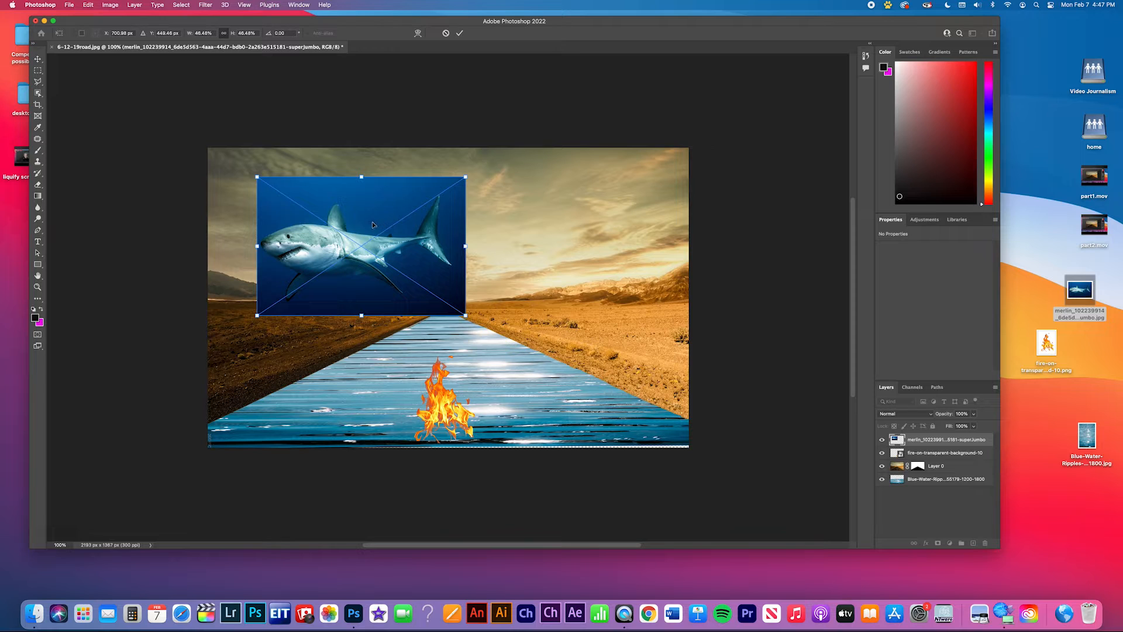
key("Return")
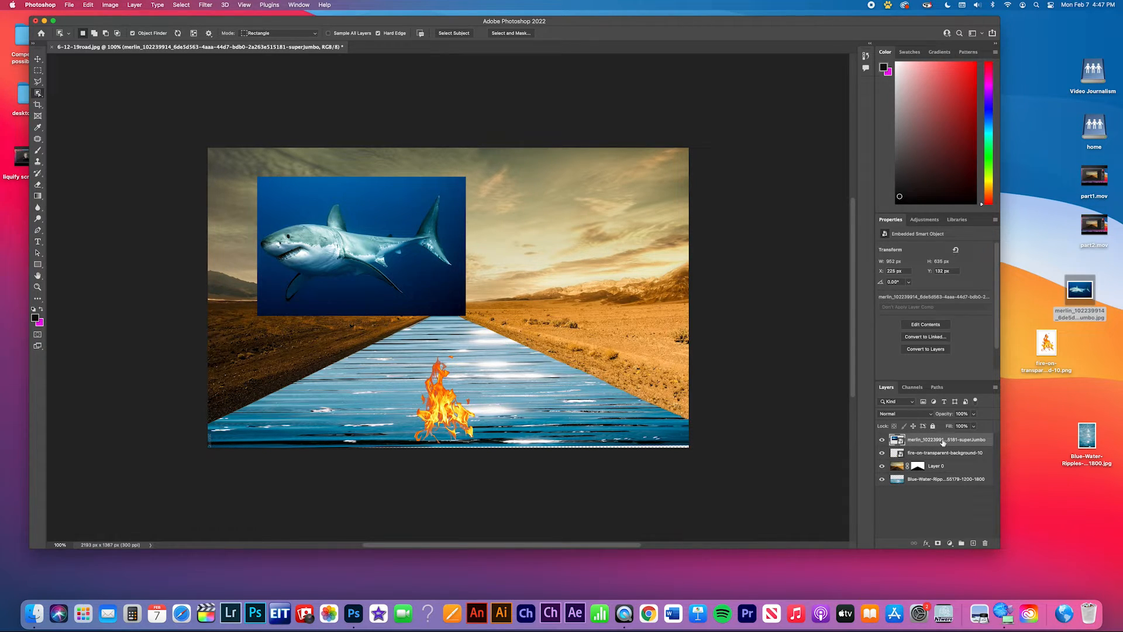
Rasterize the shark layer and mask out its blue background using an Object Selection of the shark.
left_click_drag(943, 442, 943, 443)
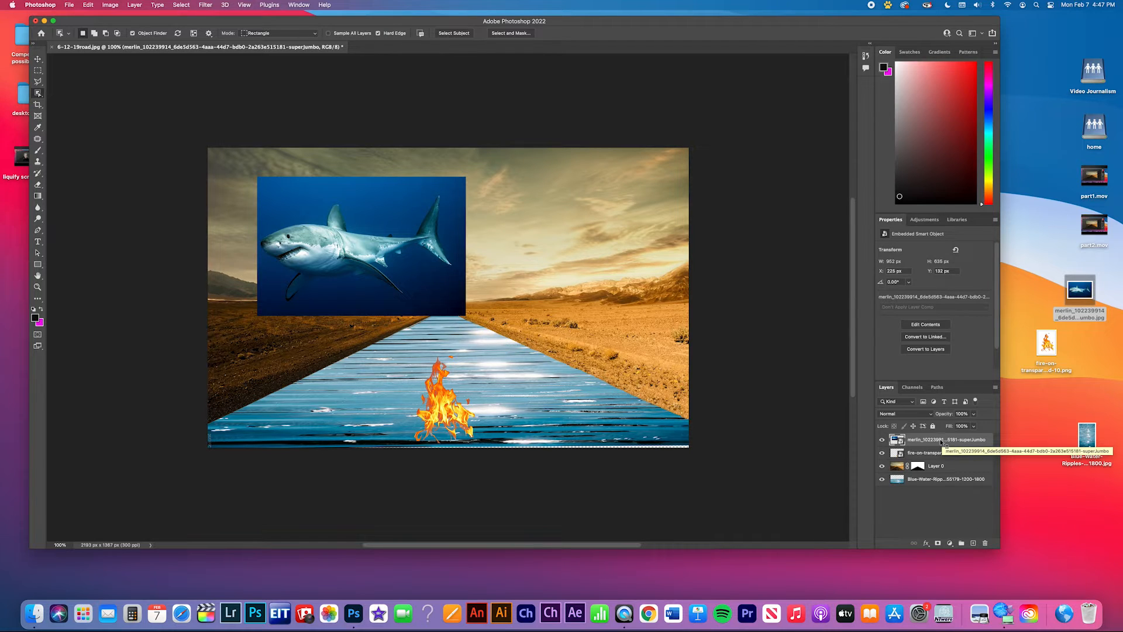
right_click(941, 442)
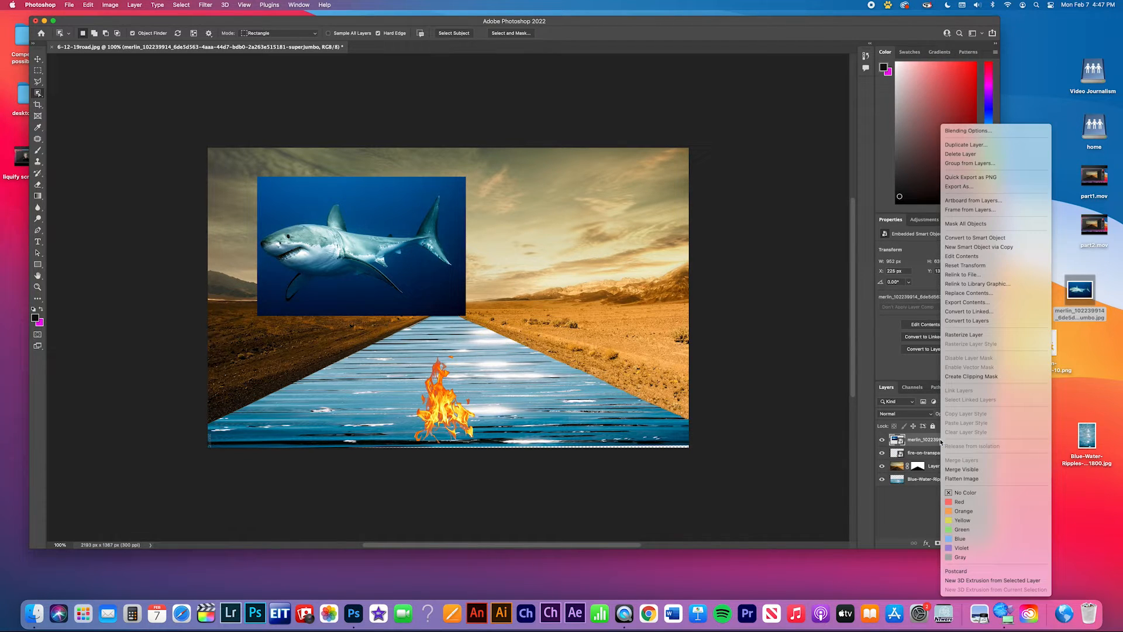
left_click(963, 337)
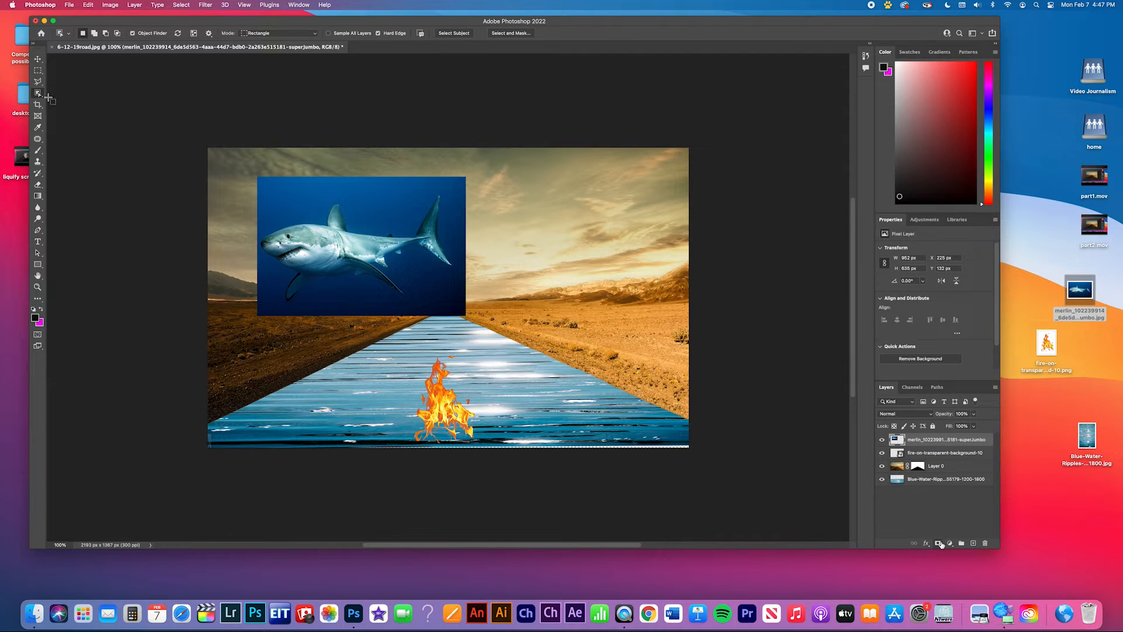
left_click_drag(260, 208, 475, 295)
left_click(937, 544)
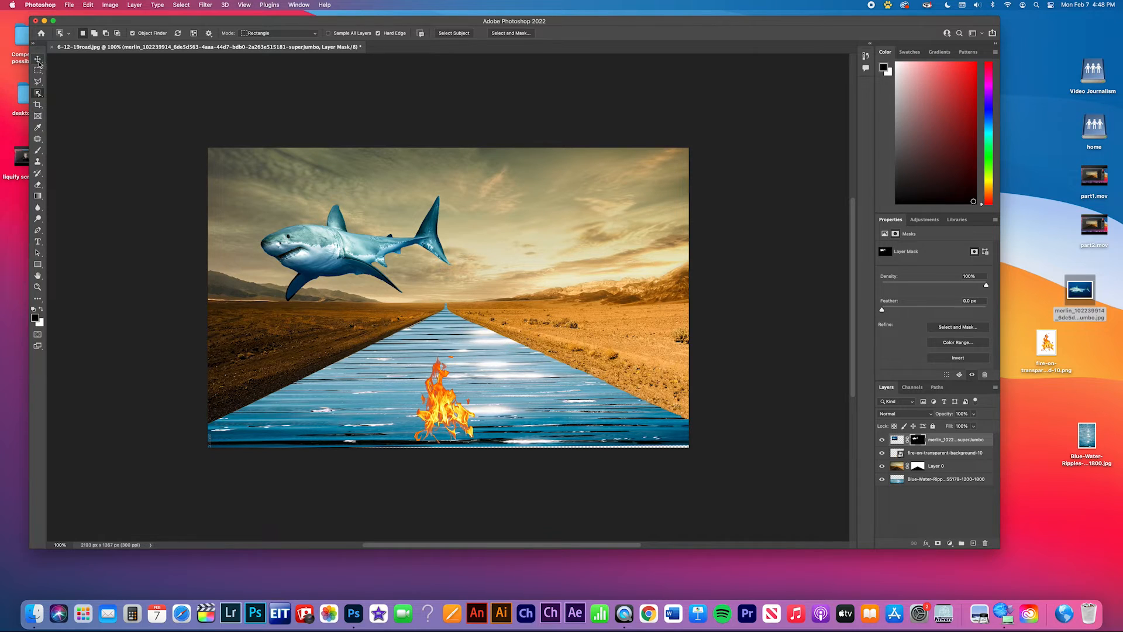
Move the shark onto the water road behind the fire, with the fire layer stacked above the shark layer.
left_click(38, 61)
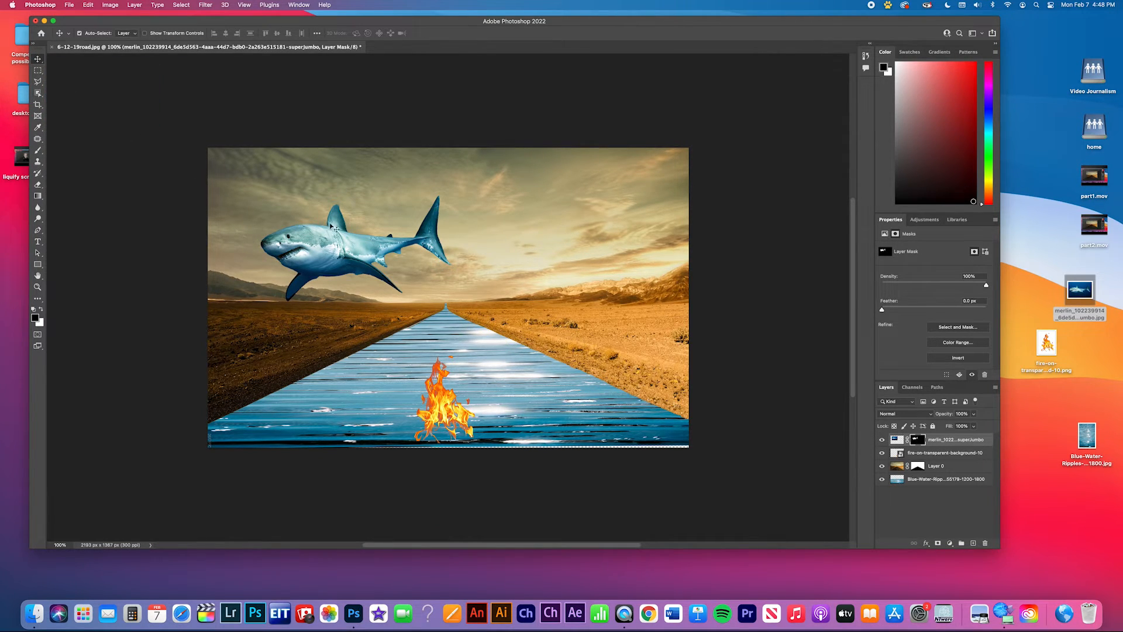
left_click_drag(325, 238, 485, 396)
left_click_drag(948, 455, 948, 437)
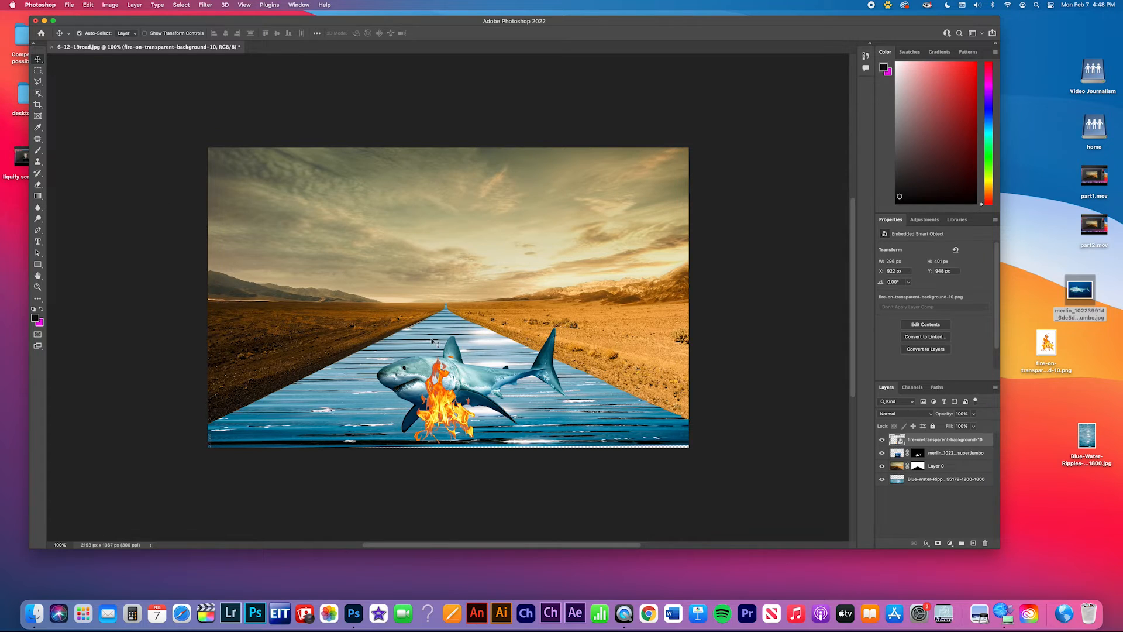
left_click_drag(468, 378, 450, 365)
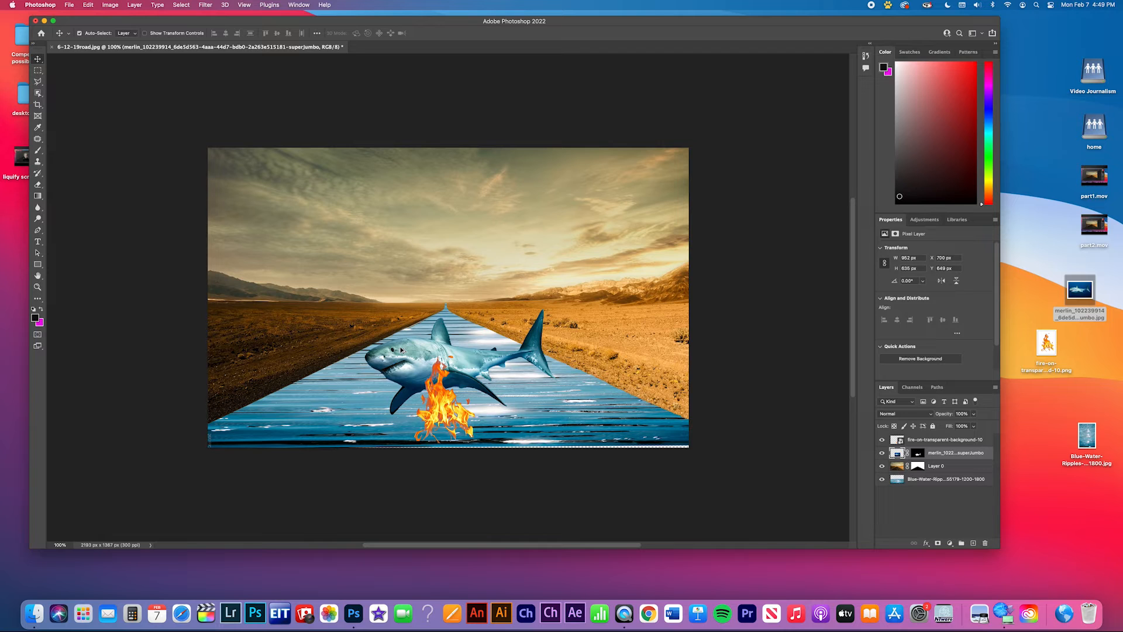
Duplicate the masked shark repeatedly, spreading the overlapping copies across the sky and above the road.
left_click_drag(401, 349, 545, 308, "alt")
left_click_drag(545, 309, 573, 211, "alt")
left_click_drag(541, 217, 396, 214, "alt")
left_click_drag(395, 215, 442, 316, "alt")
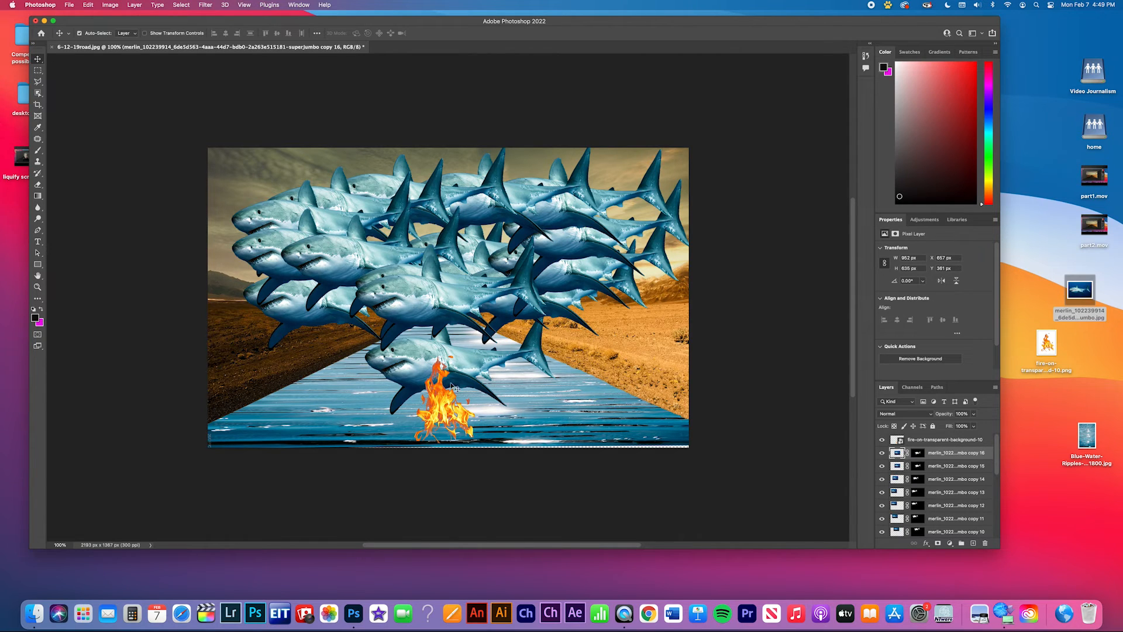
Export the composite as a JPG of Good quality to the Desktop, named sharknado.
left_click(69, 6)
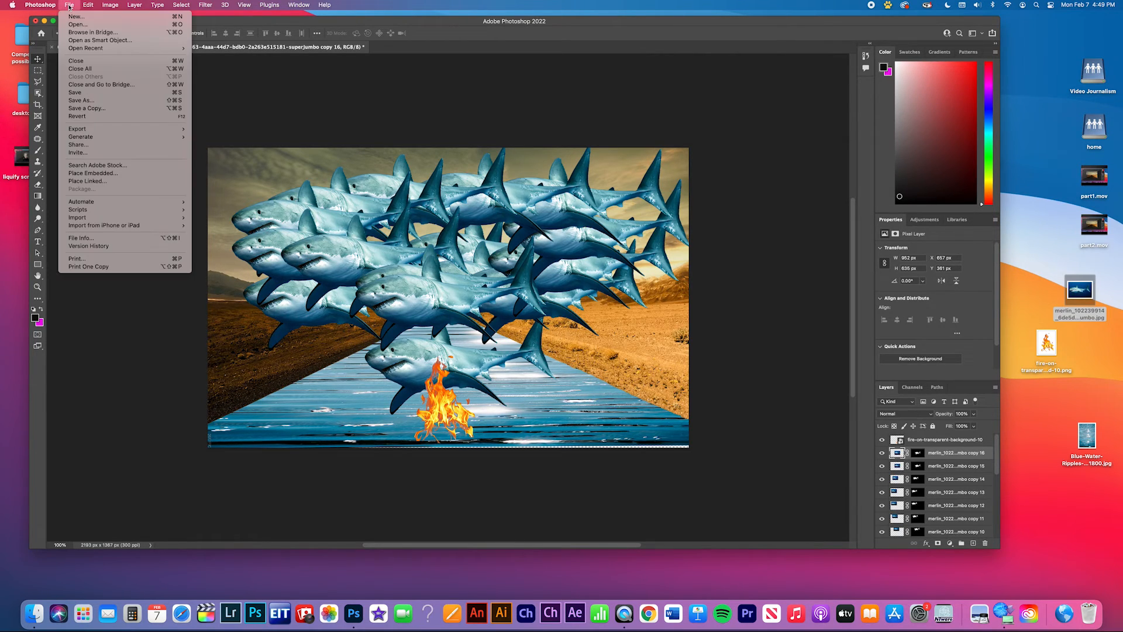
mouse_move(70, 131)
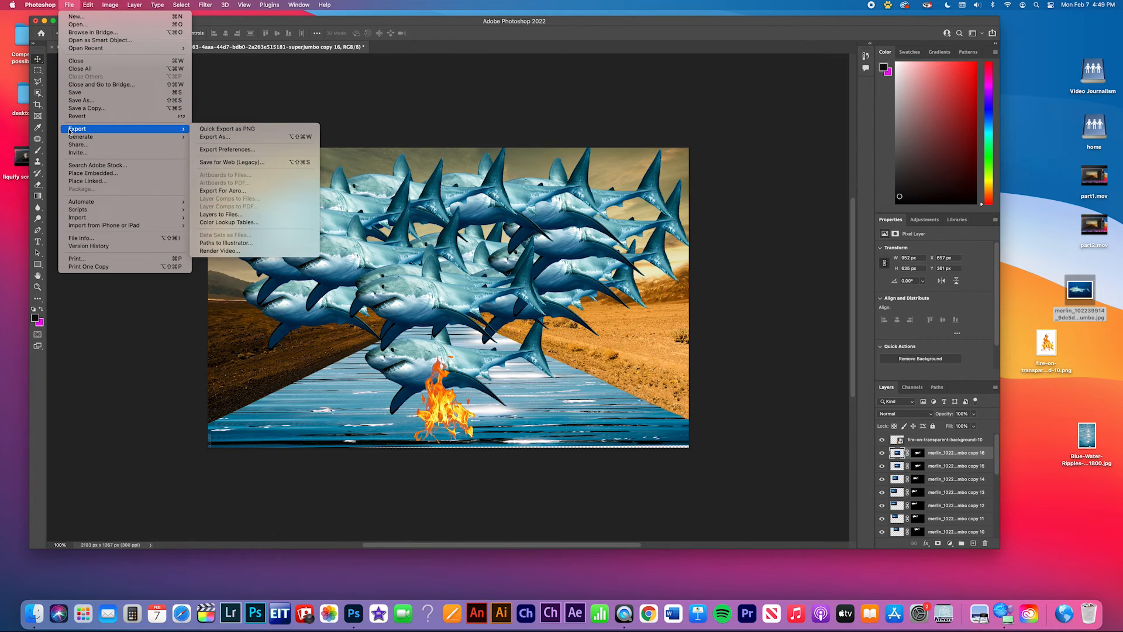
left_click(208, 137)
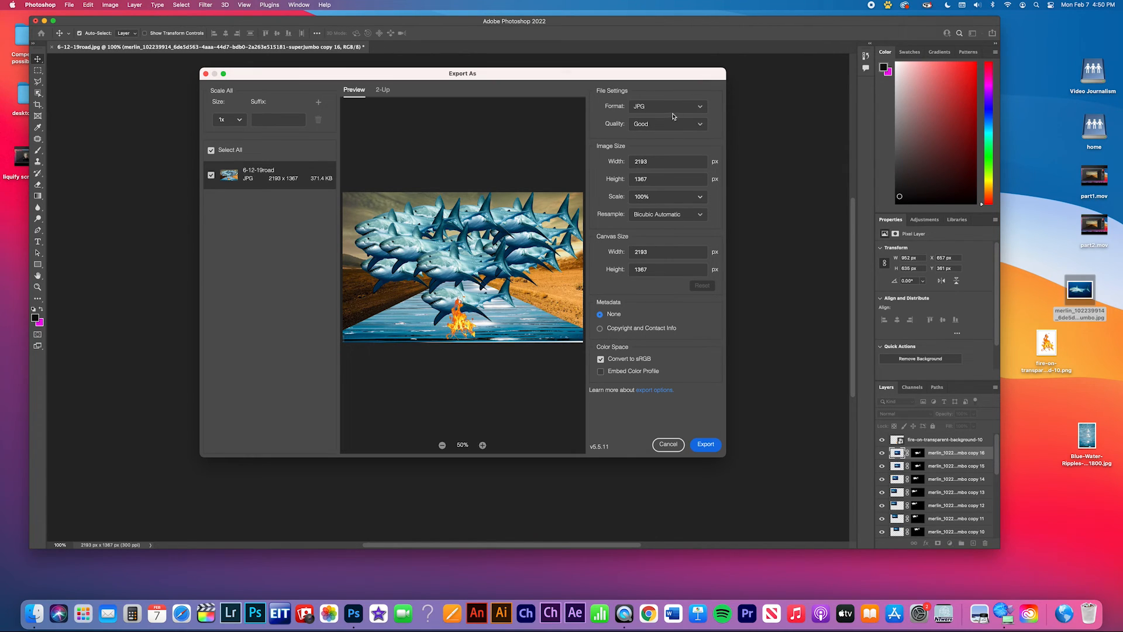
left_click(707, 444)
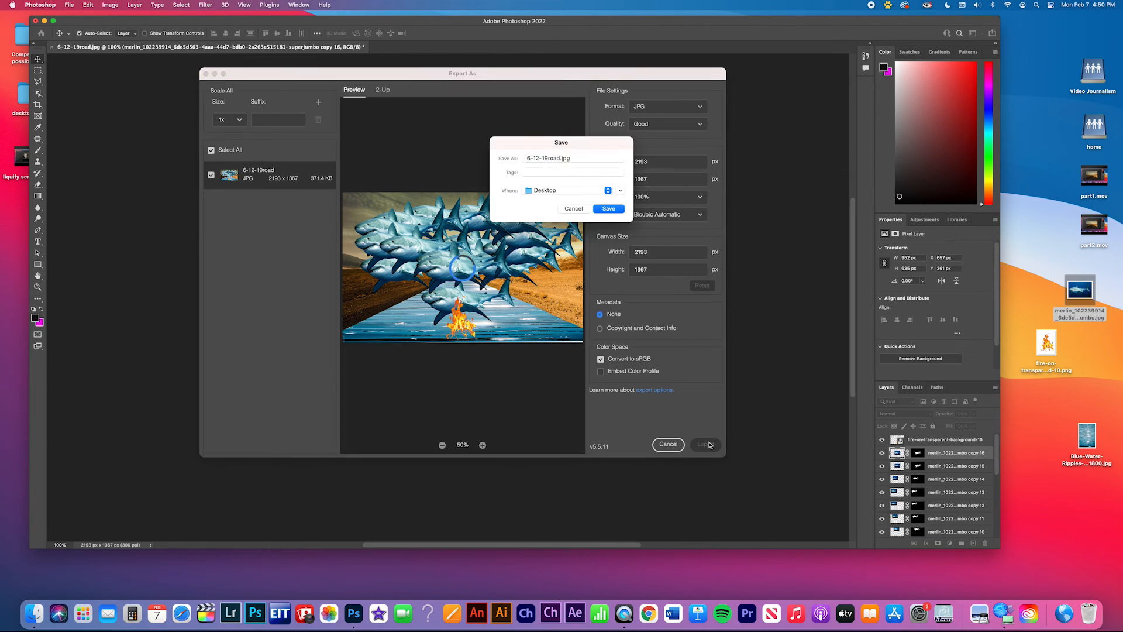
left_click(560, 158)
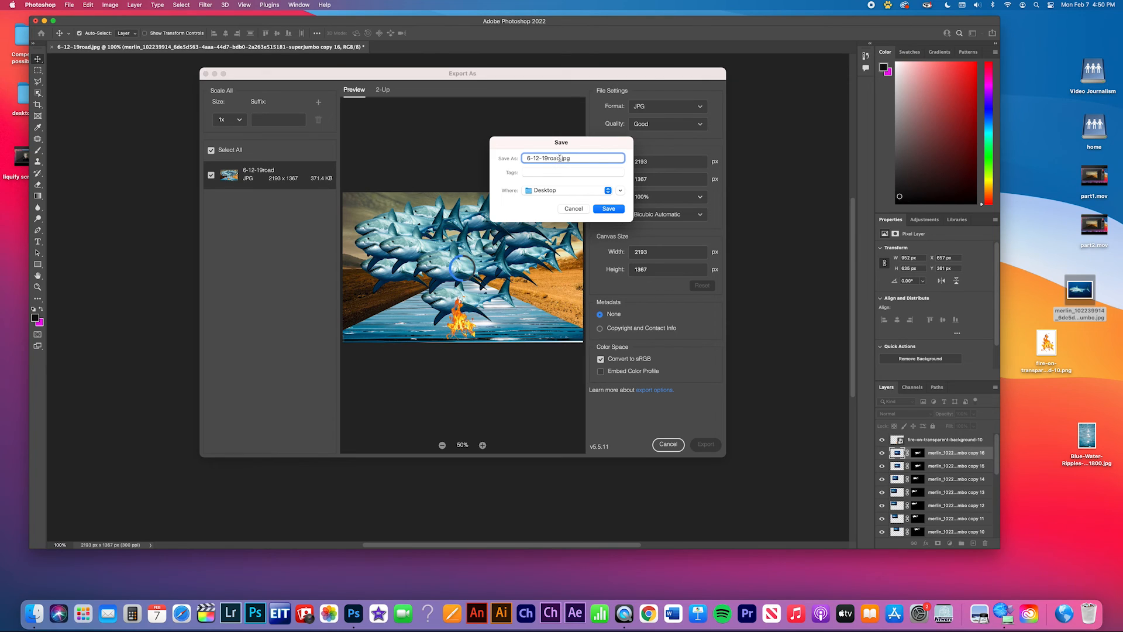
left_click_drag(560, 158, 522, 159)
type("sharknado")
left_click(614, 211)
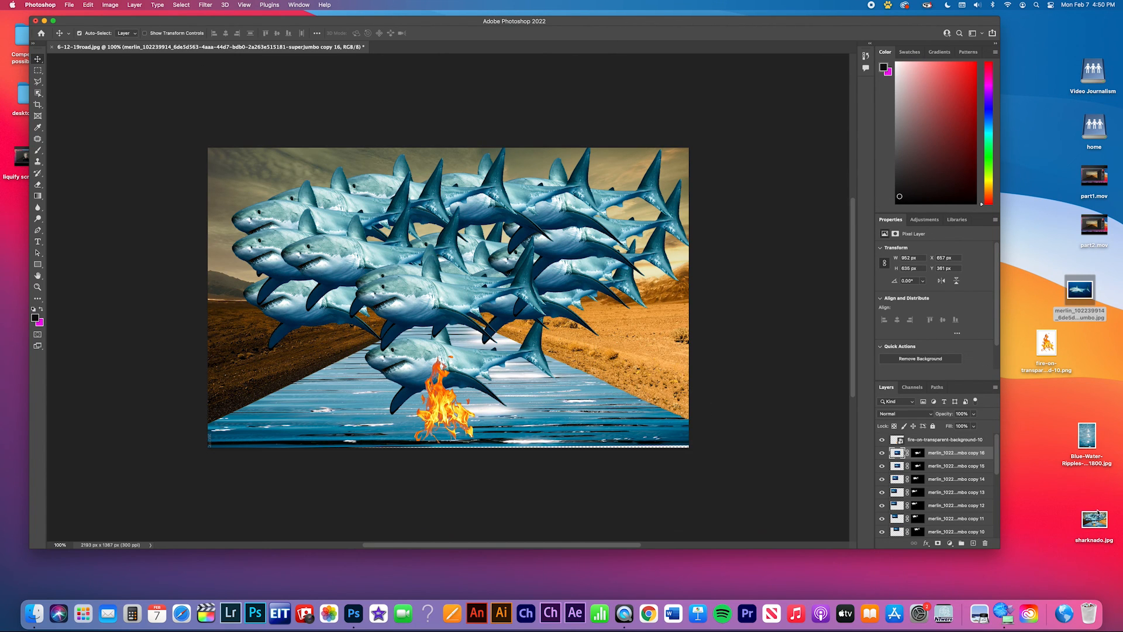
Open the exported sharknado.jpg from the desktop in Preview to examine the final composite.
left_click_drag(1098, 513, 1045, 204)
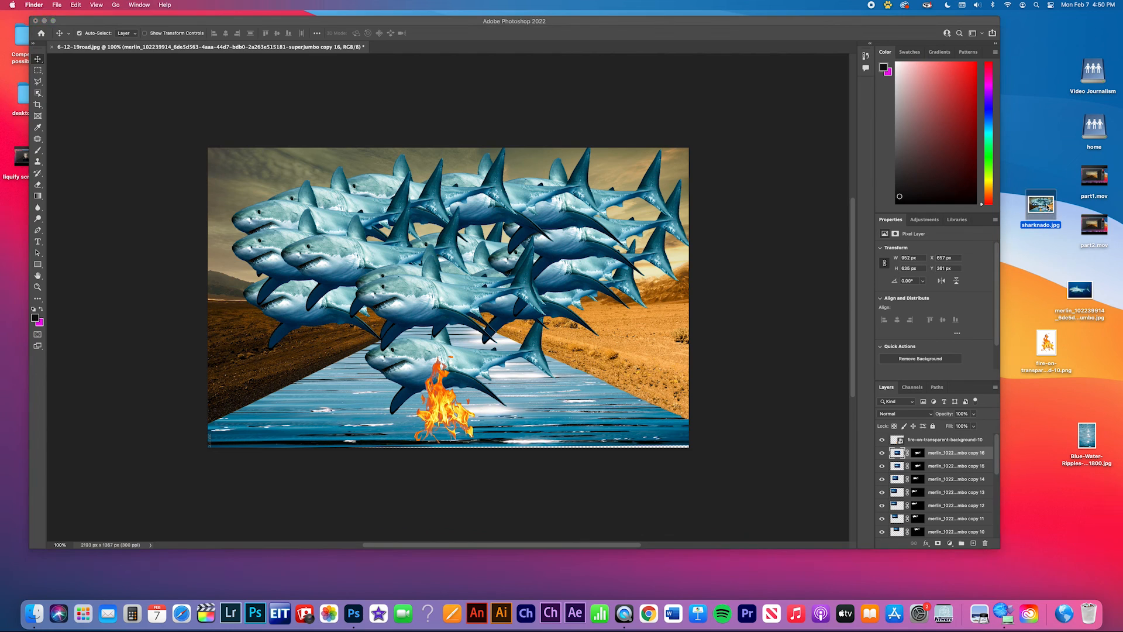
double_click(1043, 205)
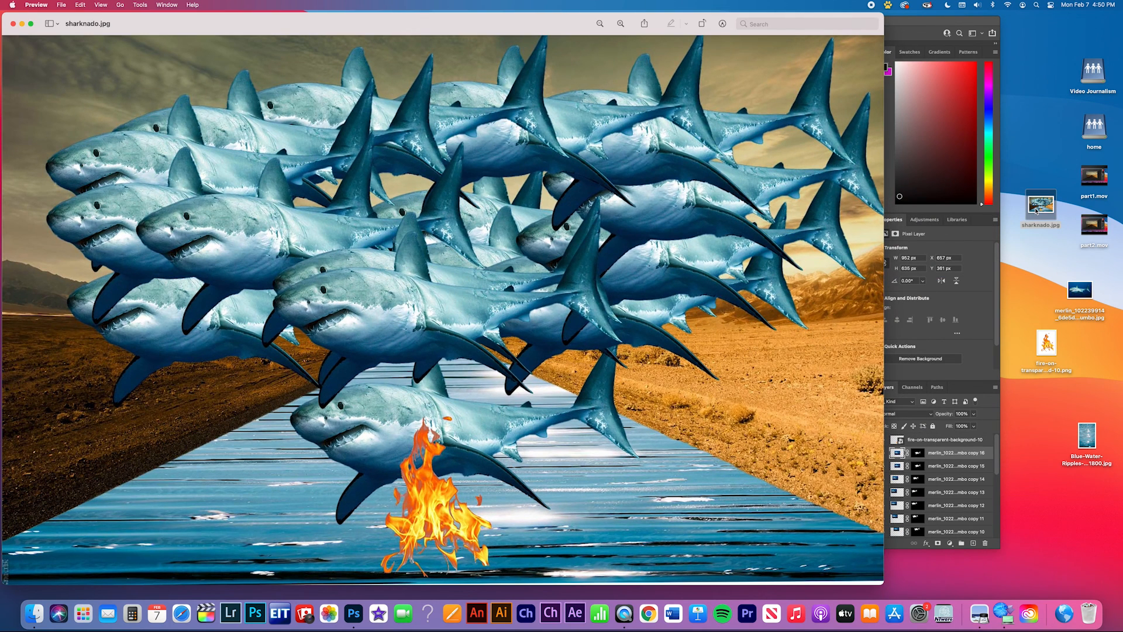